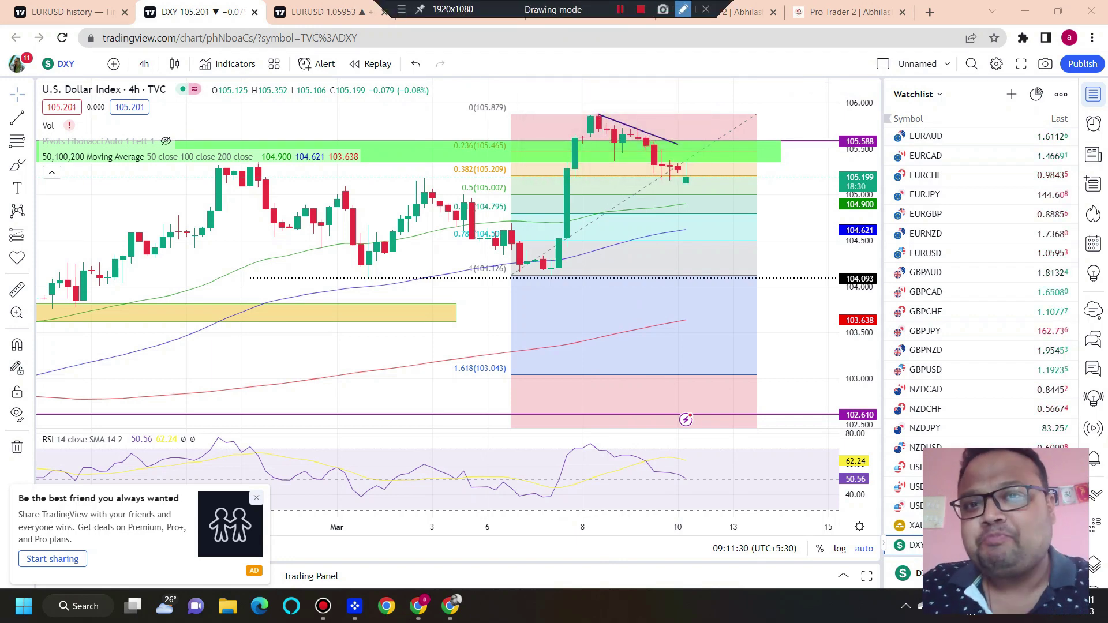
# - Toggle on-screen drawing mode and switch to the Forex Factory calendar tab
pyautogui.click(684, 9)
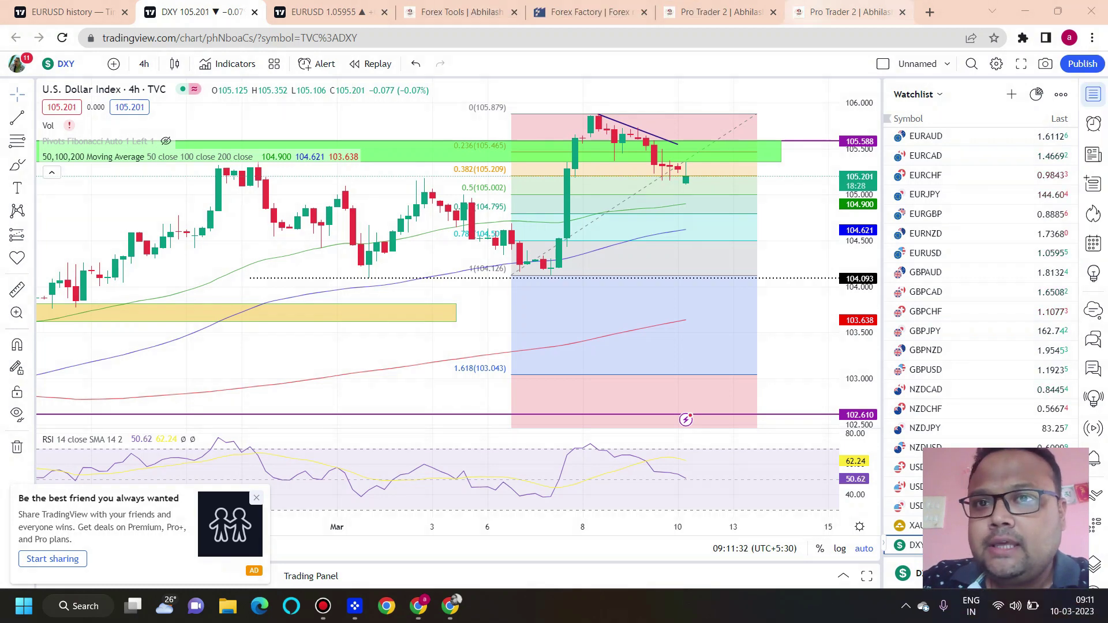
pyautogui.click(588, 12)
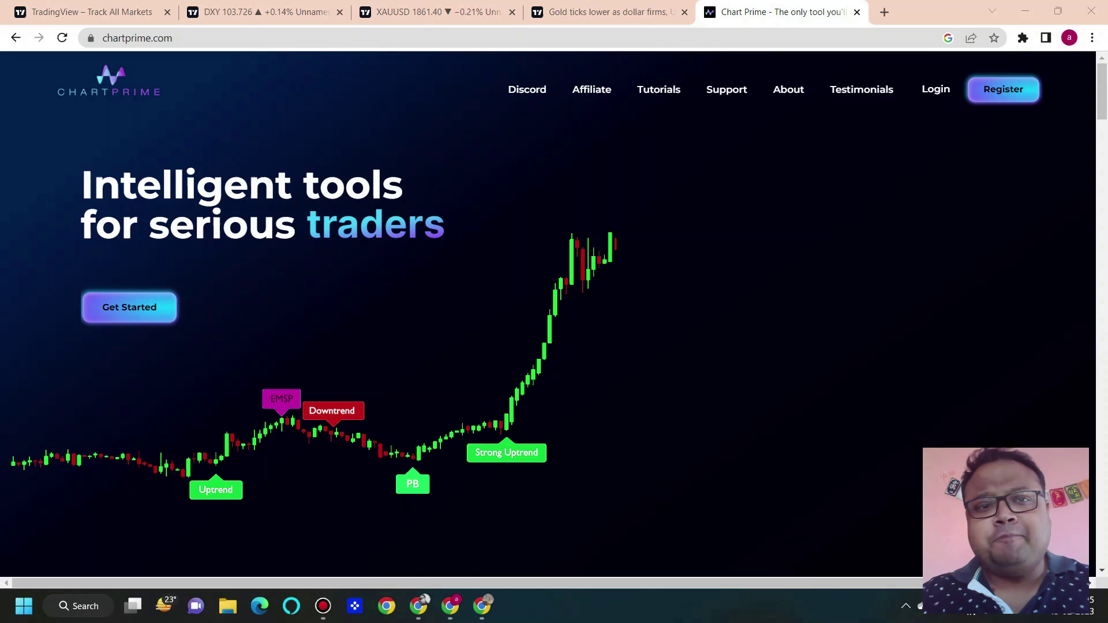
# - Scroll down the Chart Prime homepage
pyautogui.scroll(-2, 549, 312)
# - Scroll the Chart Prime homepage down to the indicators video, then open the Tutorials page
pyautogui.scroll(-1, 549, 346)
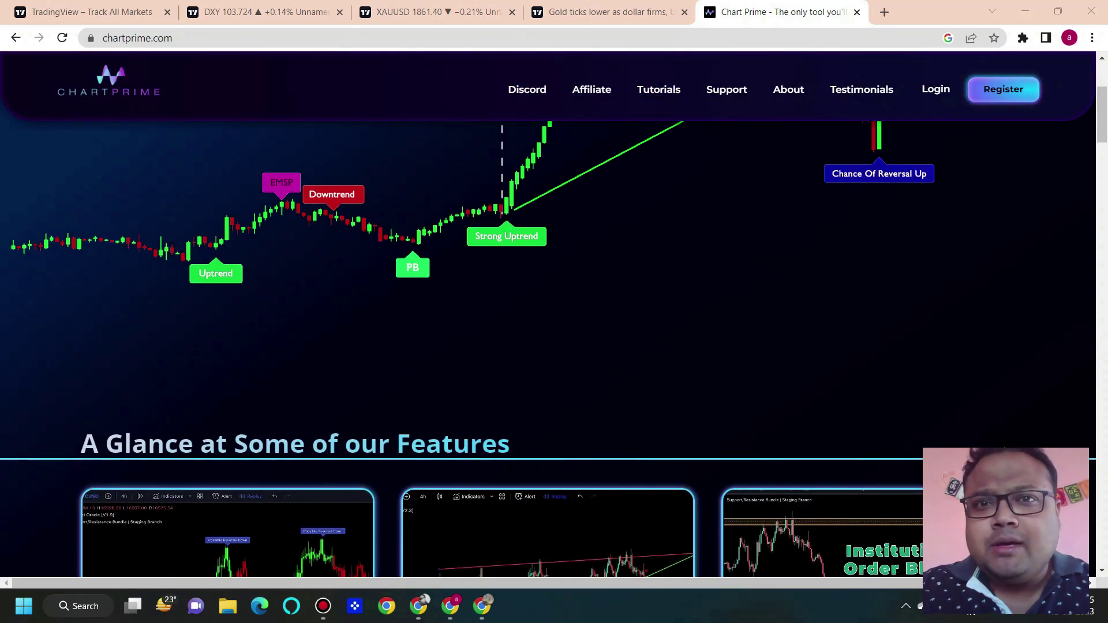
pyautogui.scroll(-2, 548, 346)
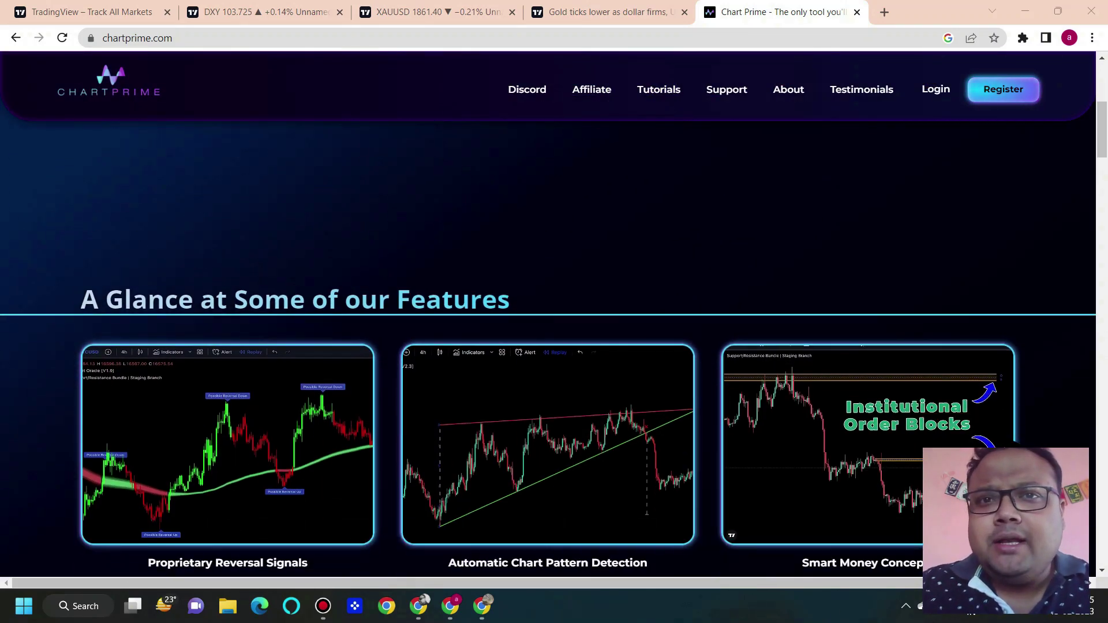
pyautogui.scroll(-1, 548, 346)
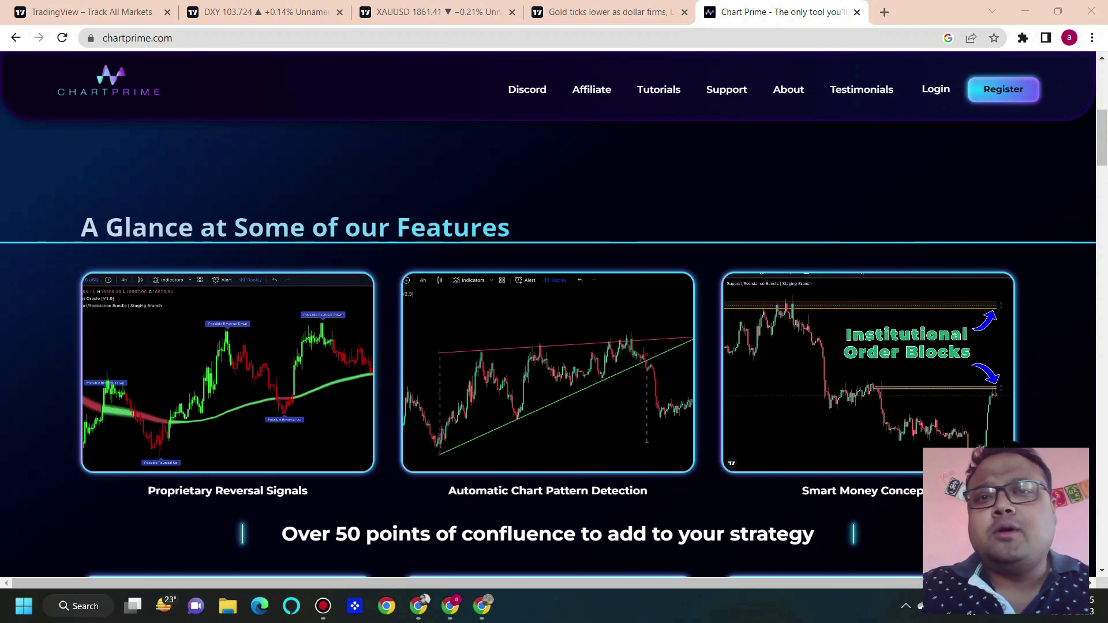
pyautogui.scroll(-2, 548, 346)
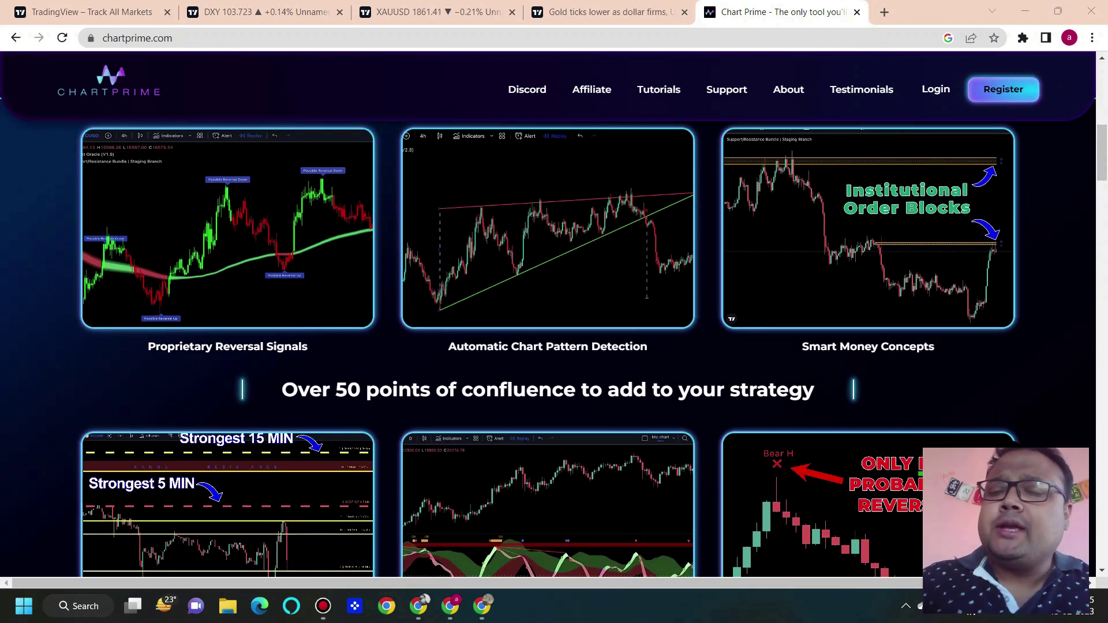
pyautogui.scroll(-1, 548, 346)
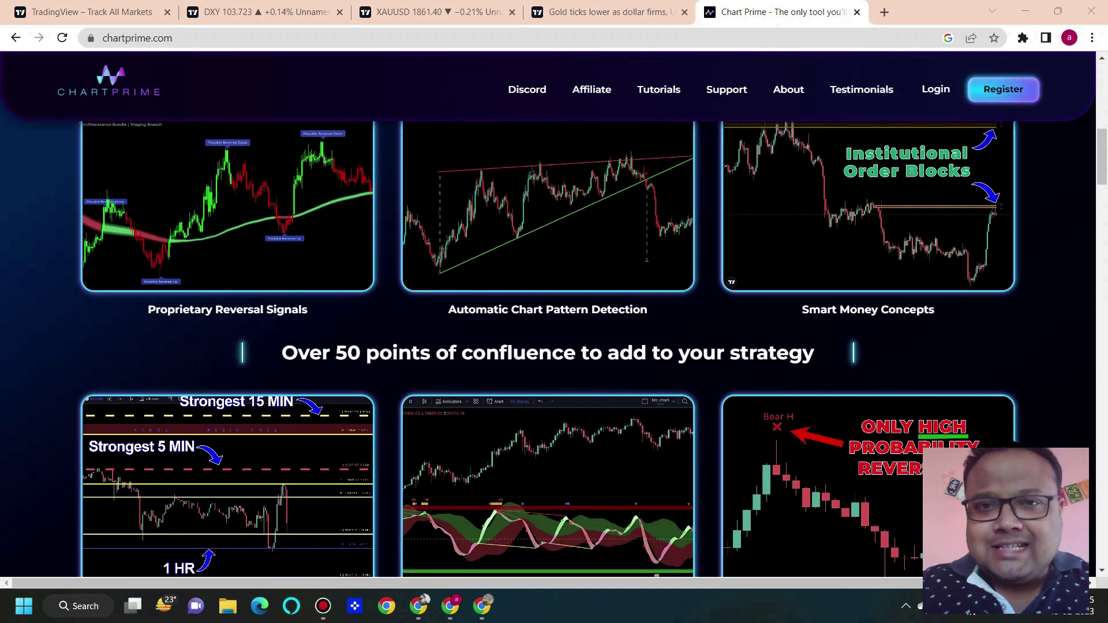
pyautogui.scroll(-3, 548, 346)
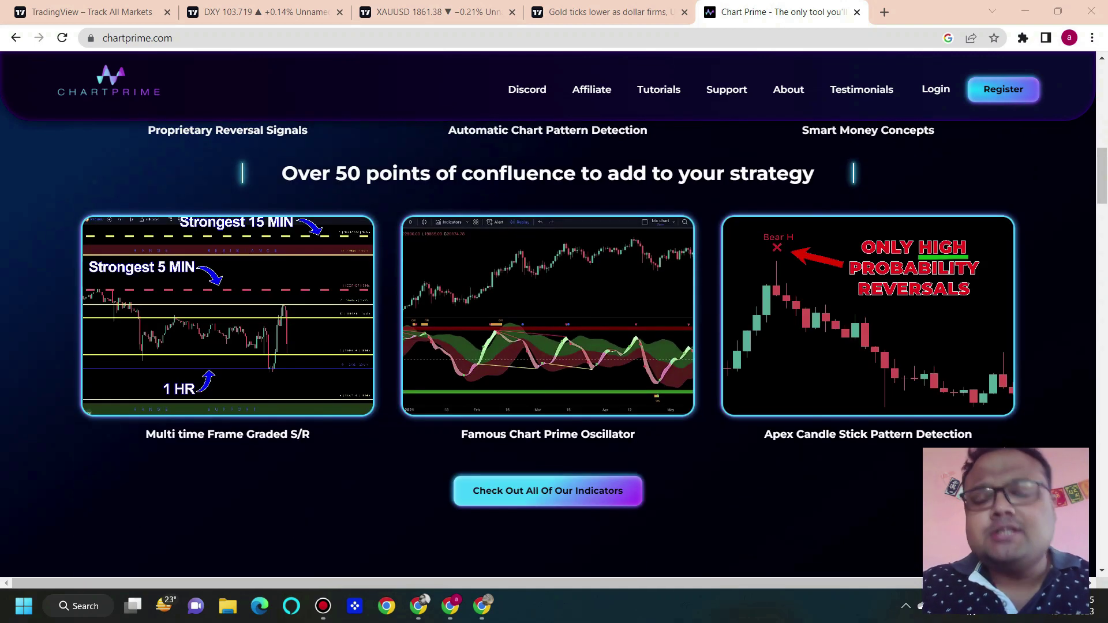
pyautogui.scroll(-4, 548, 346)
pyautogui.scroll(-6, 548, 223)
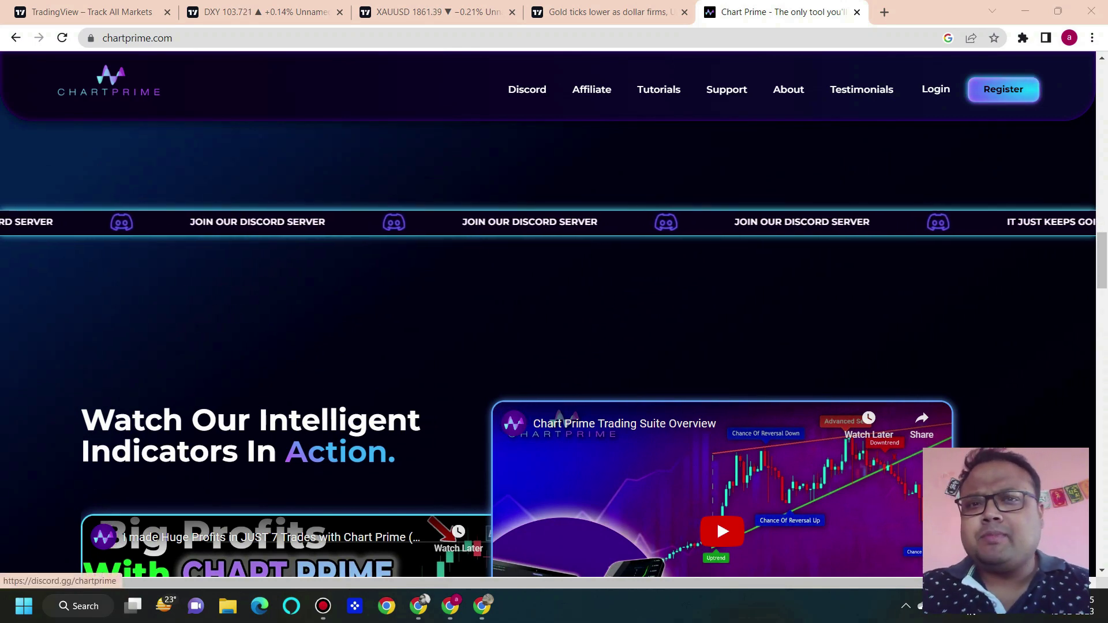
pyautogui.scroll(-1, 548, 312)
pyautogui.scroll(-1, 549, 312)
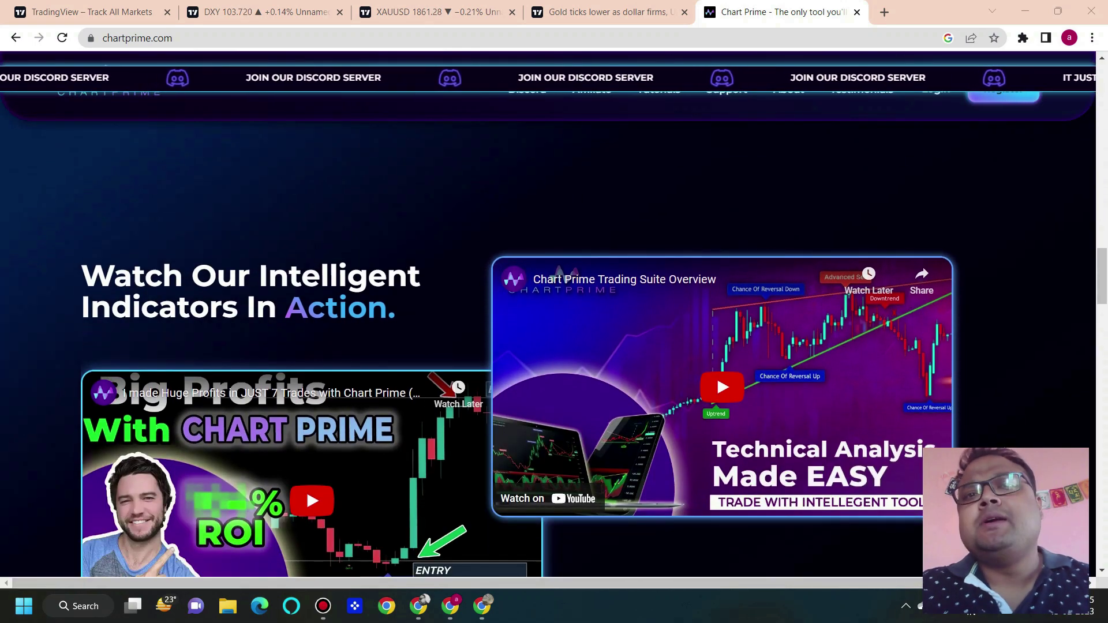
pyautogui.scroll(-1, 548, 312)
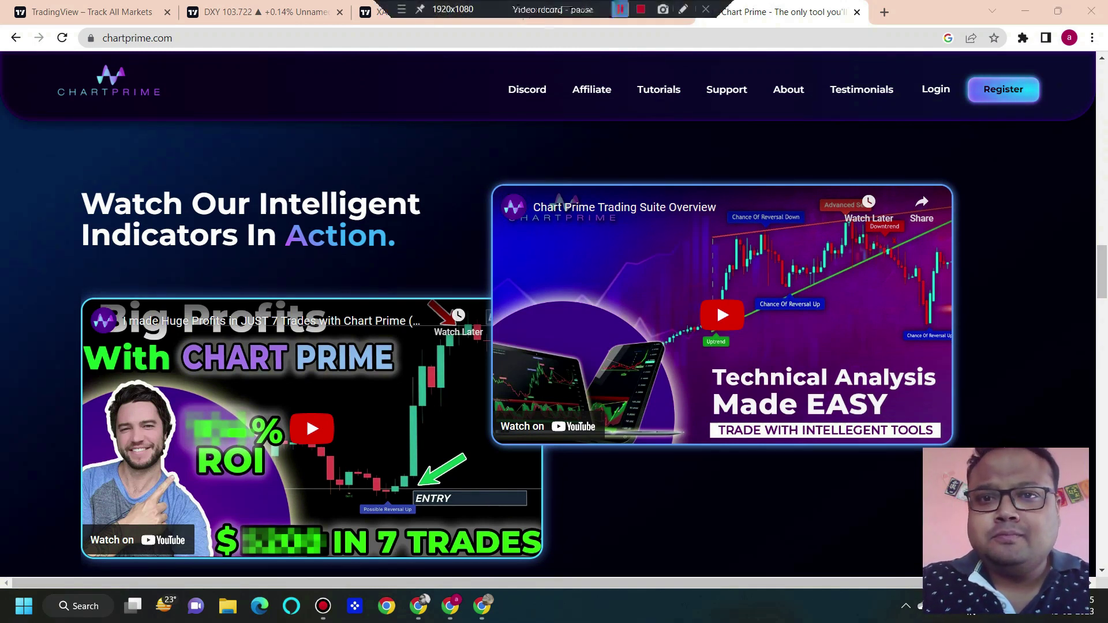
pyautogui.scroll(3, 549, 312)
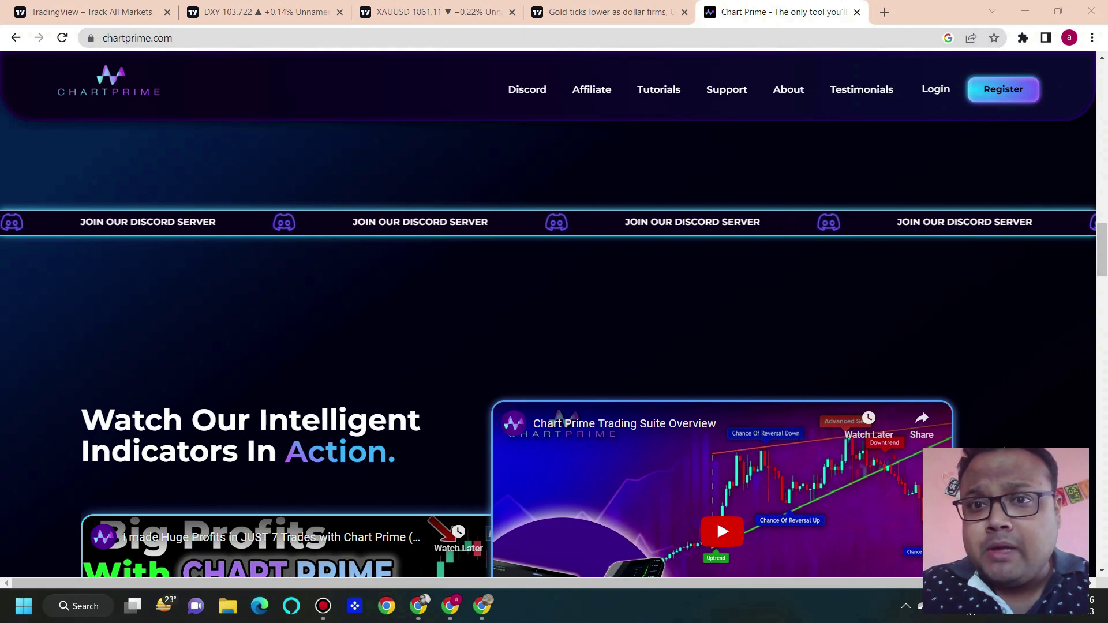
pyautogui.click(659, 90)
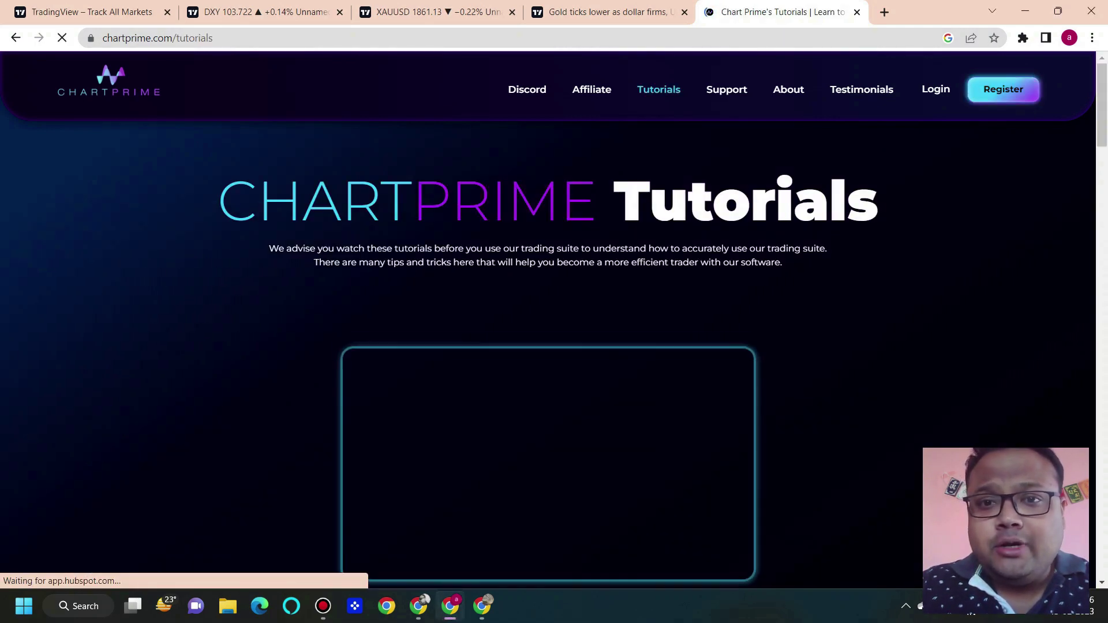
# - Scroll through the tutorial videos on the Chart Prime Tutorials page
pyautogui.scroll(-4, 548, 346)
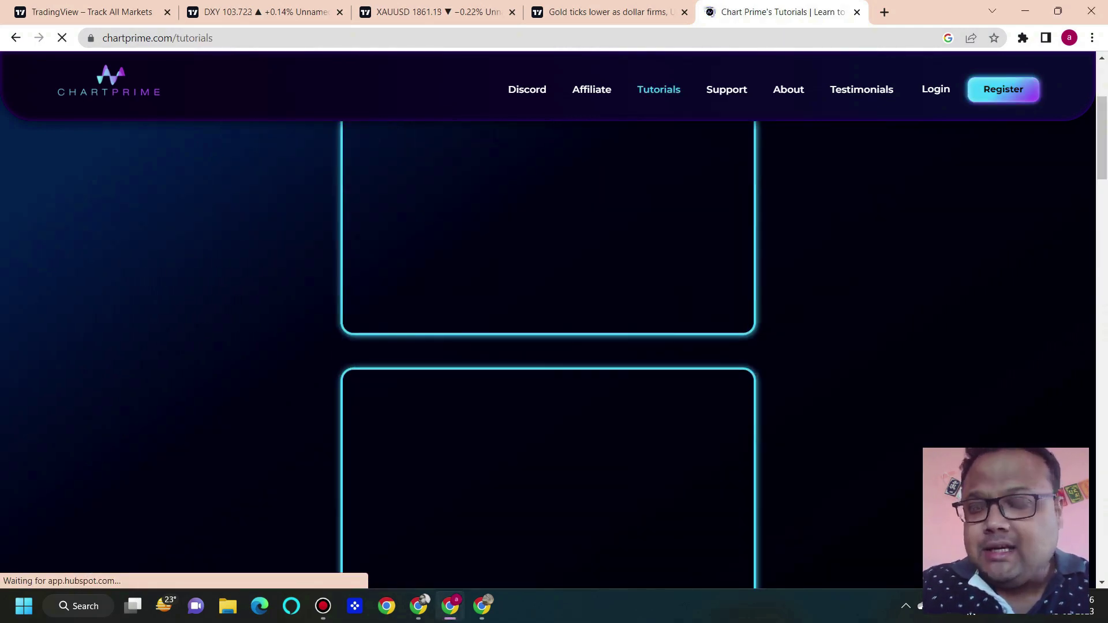
pyautogui.scroll(-5, 549, 346)
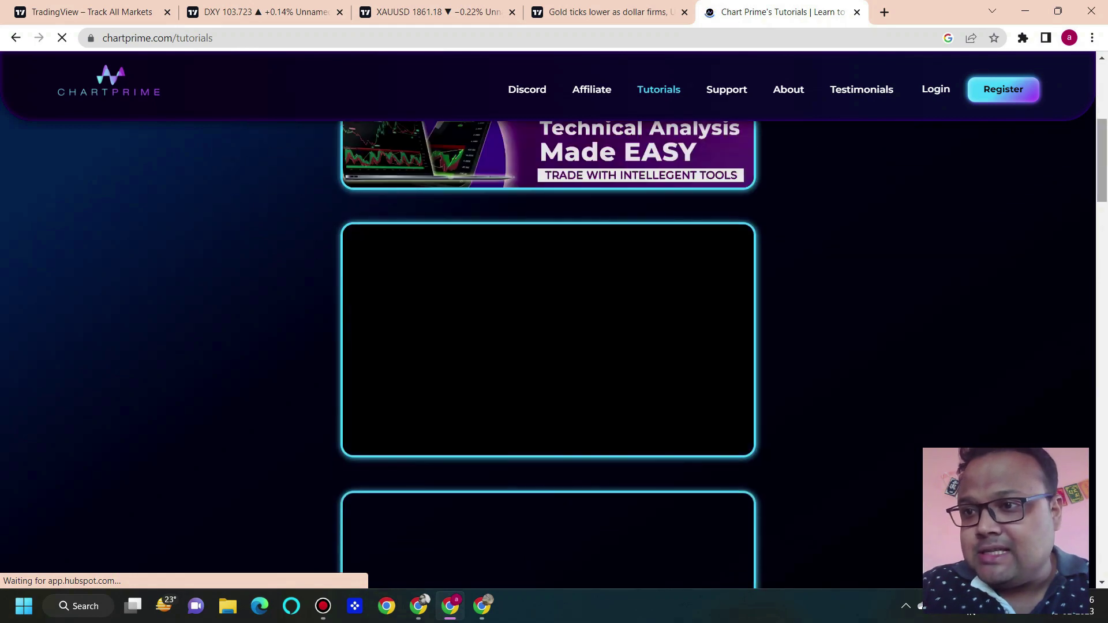
pyautogui.scroll(1, 549, 346)
pyautogui.scroll(-3, 549, 346)
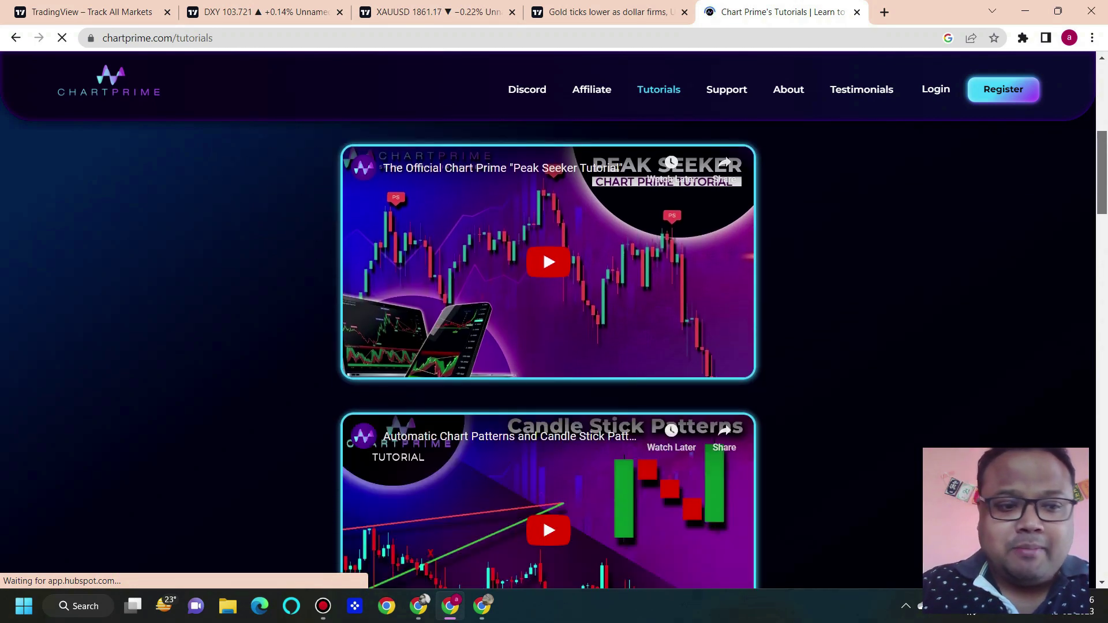
pyautogui.scroll(-1, 549, 347)
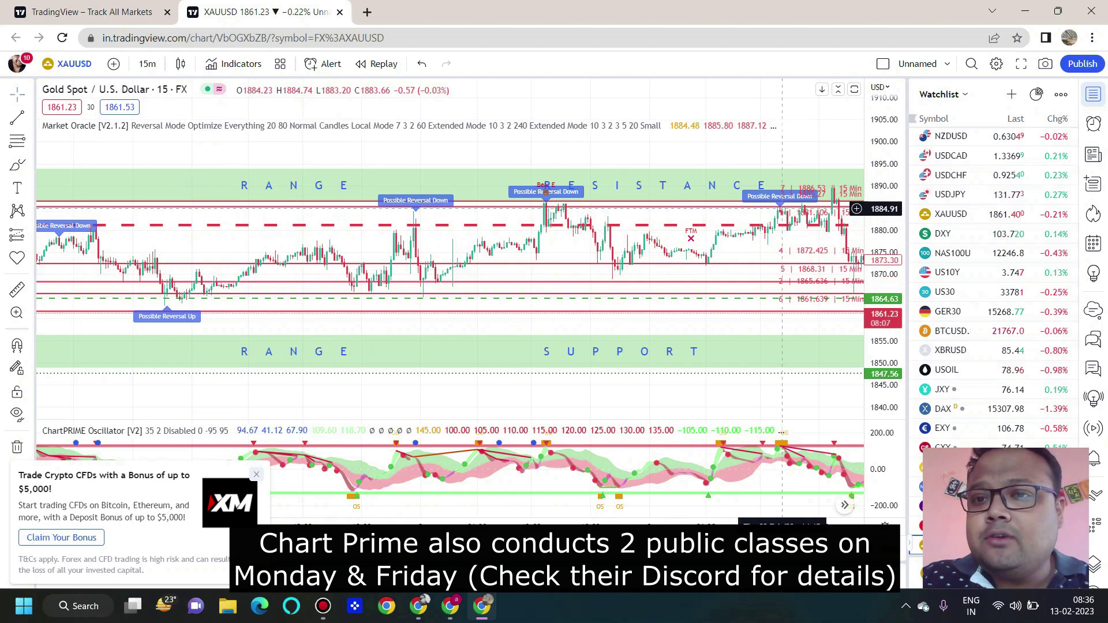
# - Zoom the XAUUSD chart, then return to the US Dollar Index chart tab
pyautogui.scroll(2, 770, 214)
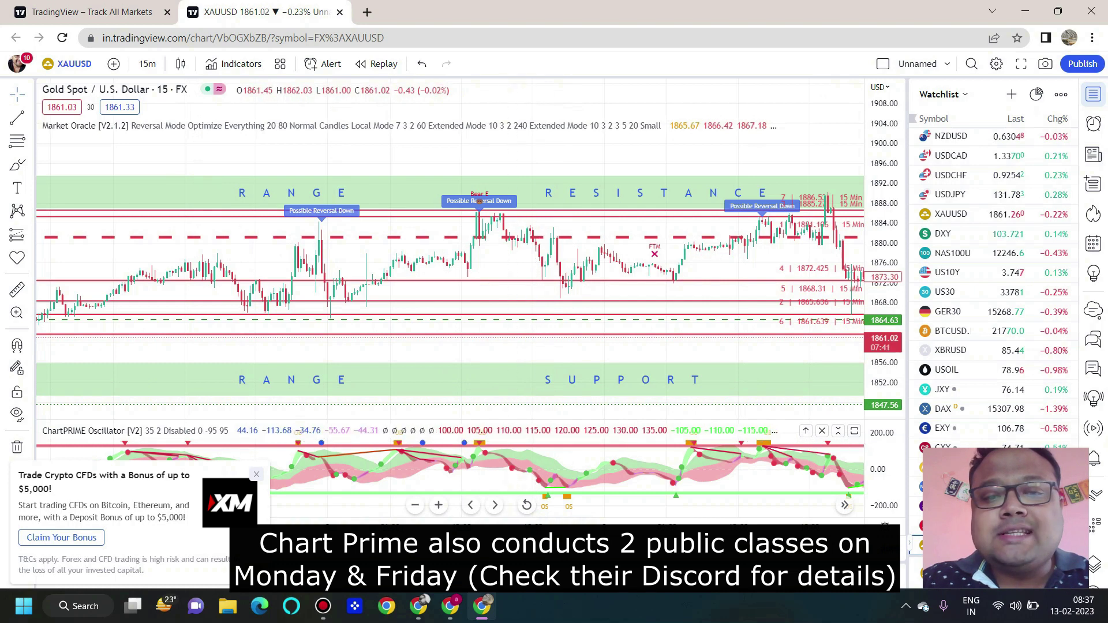
pyautogui.scroll(3, 655, 494)
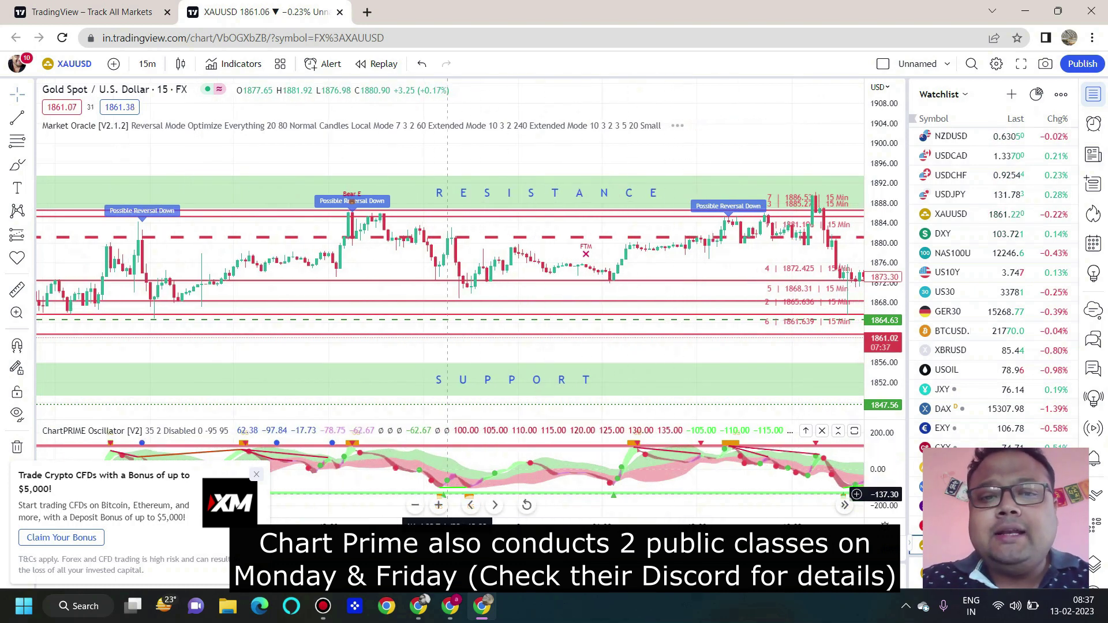
pyautogui.scroll(-2, 527, 505)
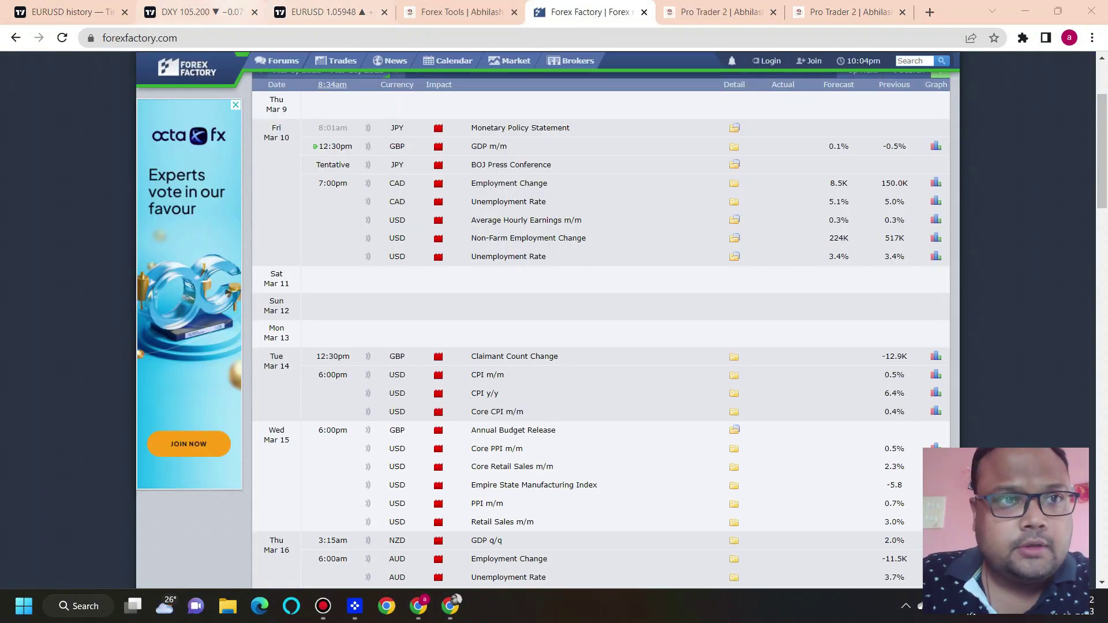
pyautogui.click(197, 12)
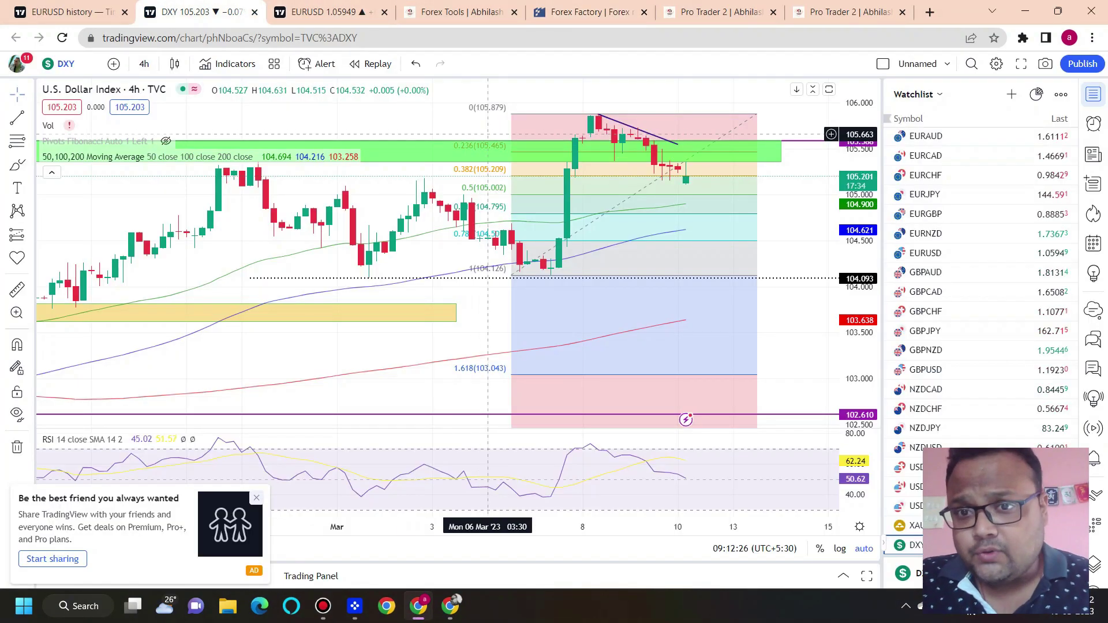
# - Enable the pen and handwrite the 105–104 target price on the dollar index chart
pyautogui.click(683, 9)
pyautogui.moveTo(552, 286)
pyautogui.mouseDown()
pyautogui.moveTo(557, 334)
pyautogui.moveTo(572, 296)
pyautogui.moveTo(604, 326)
pyautogui.mouseUp()
pyautogui.moveTo(670, 309); pyautogui.dragTo(709, 288)
pyautogui.moveTo(799, 258)
pyautogui.mouseDown()
pyautogui.moveTo(768, 310)
pyautogui.moveTo(794, 305)
pyautogui.mouseUp()
pyautogui.moveTo(796, 290); pyautogui.dragTo(799, 325)
pyautogui.click(814, 315)
pyautogui.moveTo(846, 250); pyautogui.dragTo(843, 254)
pyautogui.moveTo(868, 248)
pyautogui.mouseDown()
pyautogui.moveTo(869, 324)
pyautogui.moveTo(892, 246)
pyautogui.mouseUp()
pyautogui.moveTo(904, 249); pyautogui.dragTo(900, 254)
# - Circle the handwritten target, draw an arrow pointing at it, then clear the annotations
pyautogui.moveTo(895, 192)
pyautogui.mouseDown()
pyautogui.moveTo(676, 219)
pyautogui.moveTo(688, 168)
pyautogui.mouseUp()
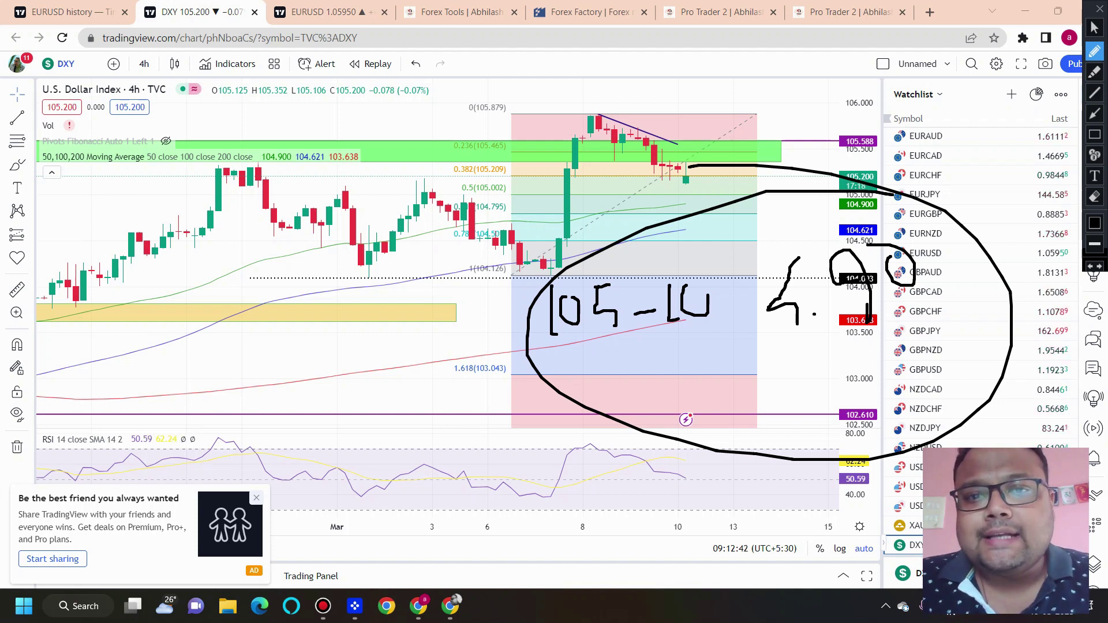
pyautogui.moveTo(365, 420); pyautogui.dragTo(501, 335)
pyautogui.moveTo(407, 327)
pyautogui.mouseDown()
pyautogui.moveTo(502, 332)
pyautogui.moveTo(465, 415)
pyautogui.mouseUp()
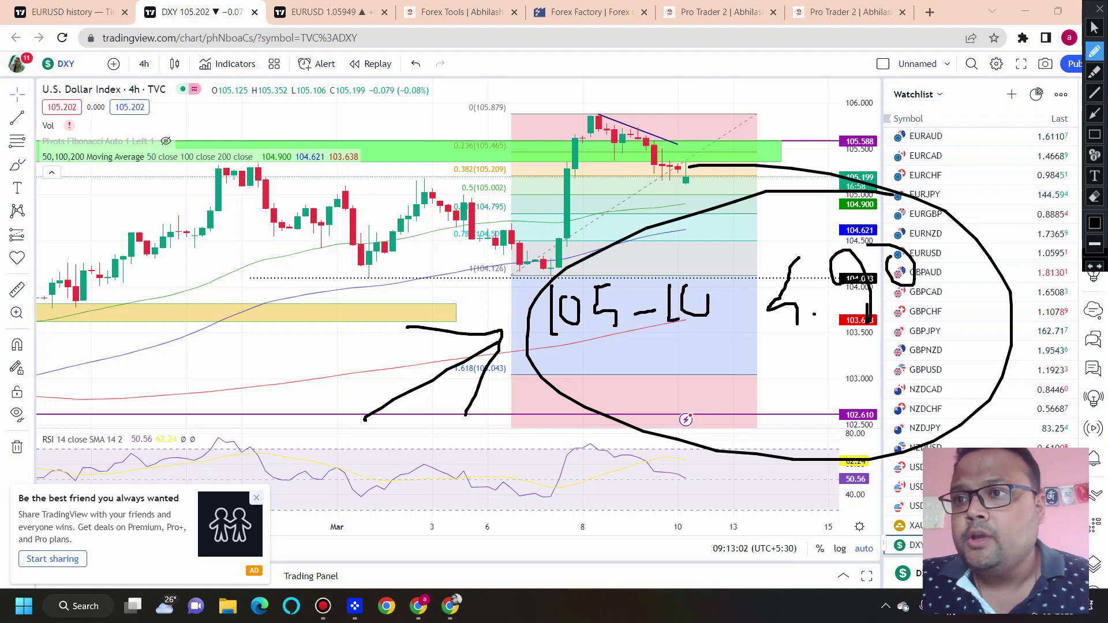
pyautogui.click(1099, 9)
pyautogui.scroll(-5, 389, 299)
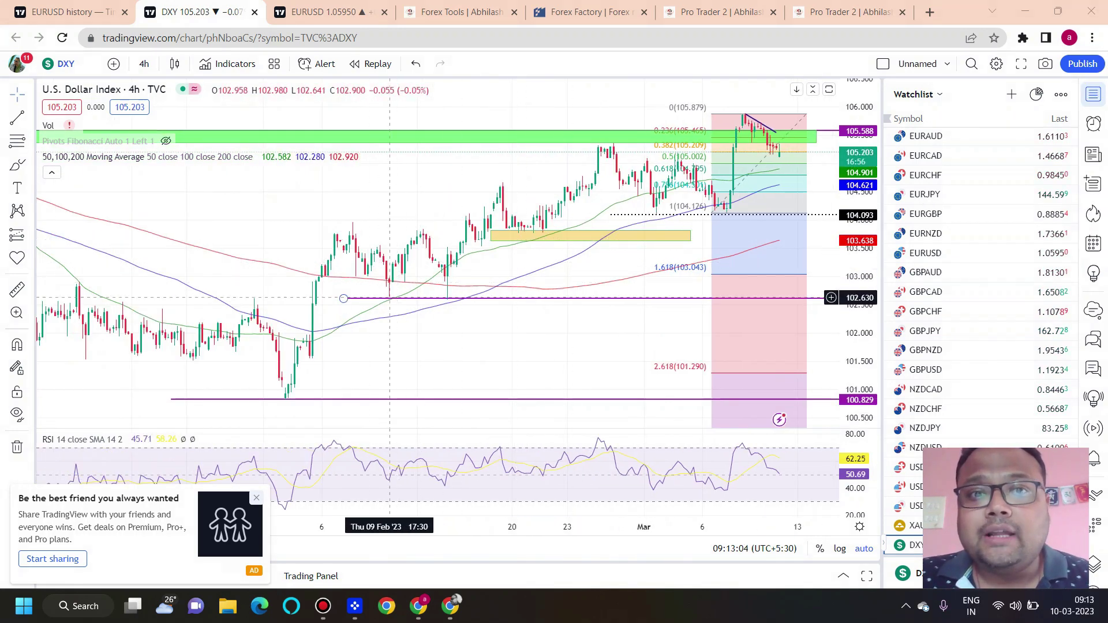
# - Zoom the dollar index chart, then switch to the EURUSD history tab with Ctrl+1
pyautogui.scroll(2, 389, 298)
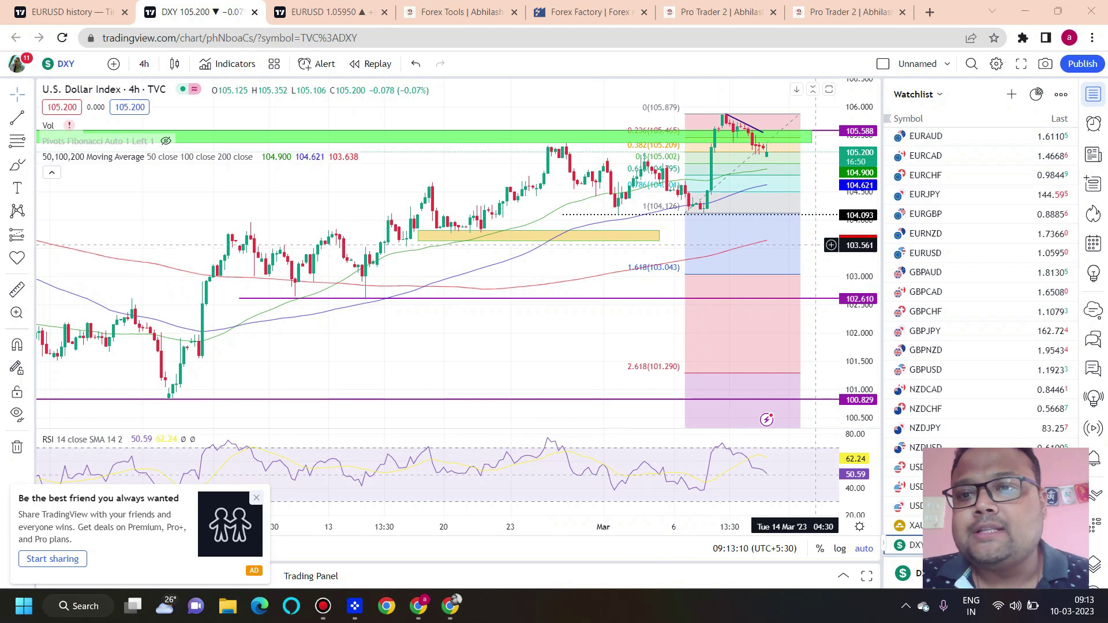
pyautogui.scroll(2, 635, 260)
pyautogui.scroll(-3, 609, 245)
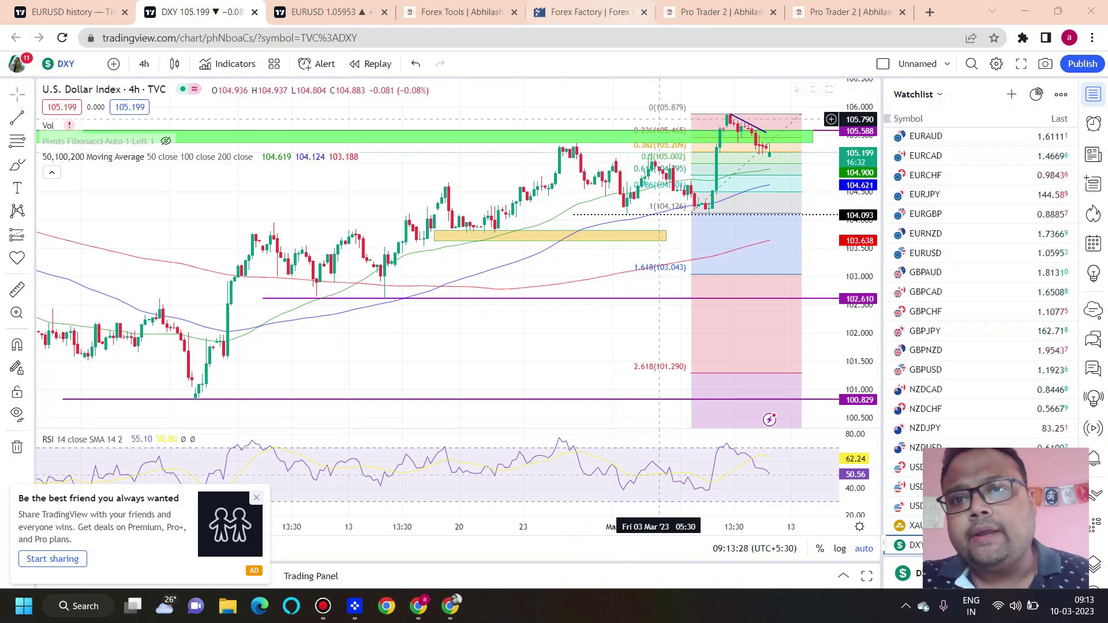
pyautogui.scroll(4, 744, 191)
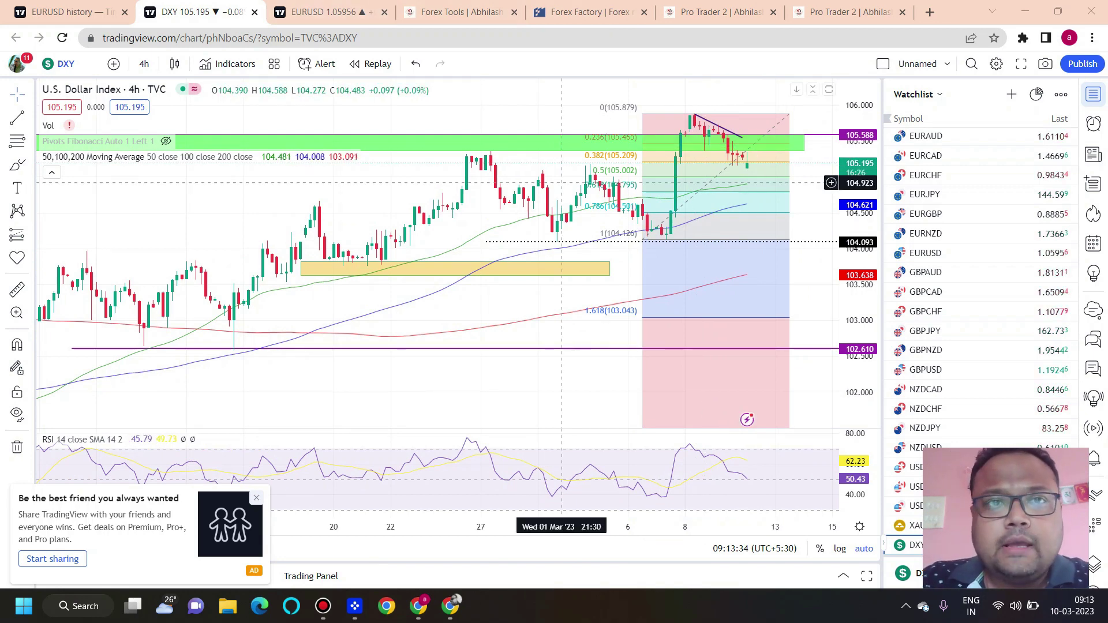
pyautogui.scroll(-3, 635, 162)
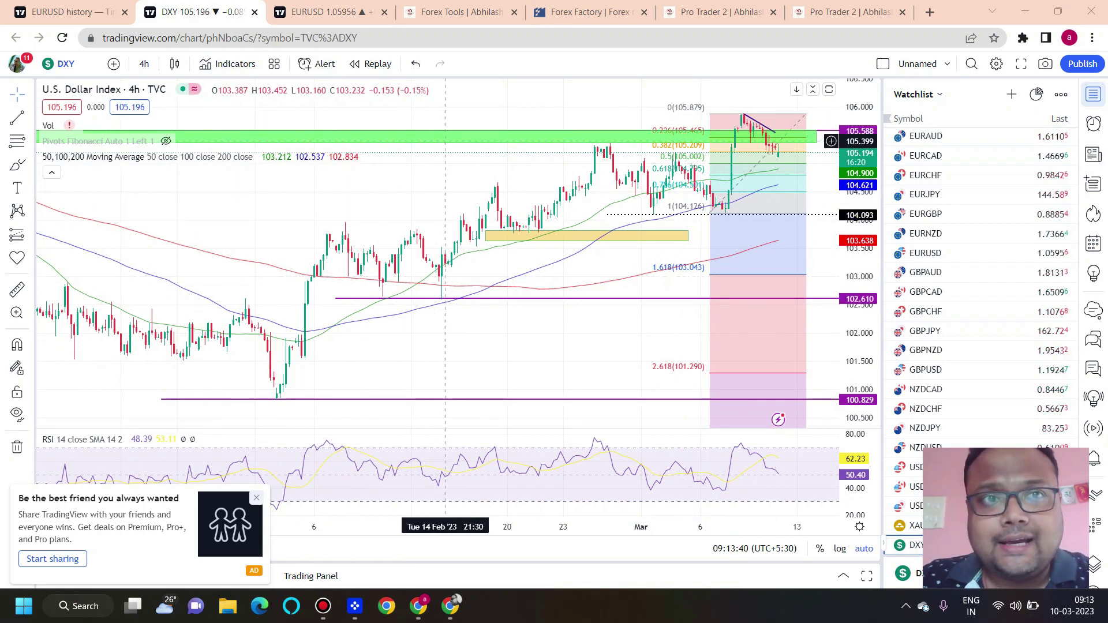
pyautogui.hotkey('ctrl', '1')
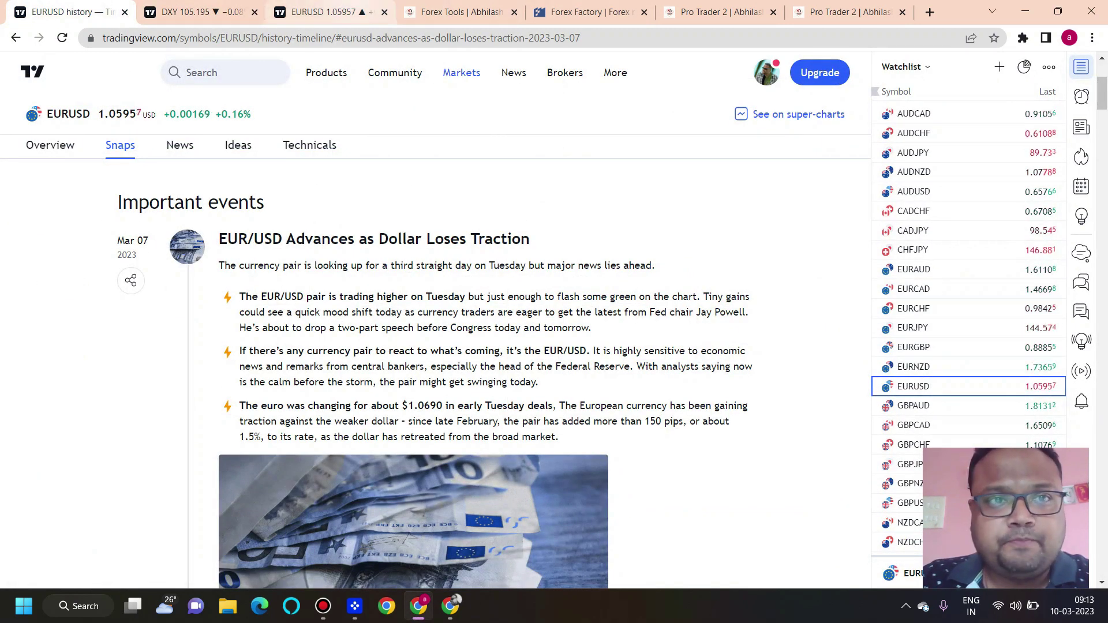
pyautogui.click(323, 12)
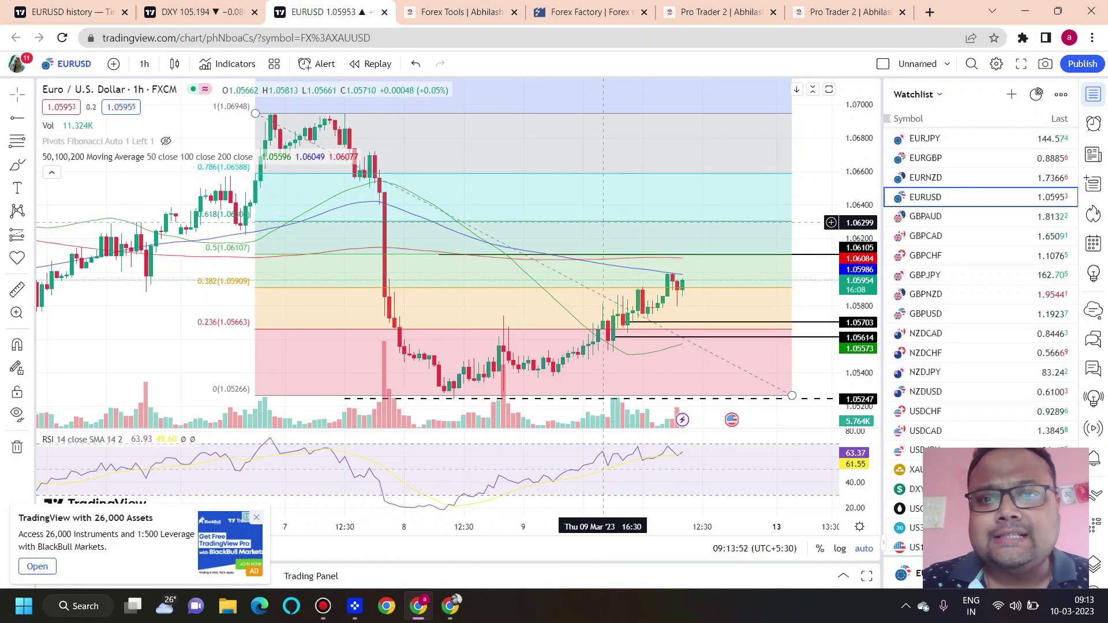
pyautogui.scroll(1, 603, 222)
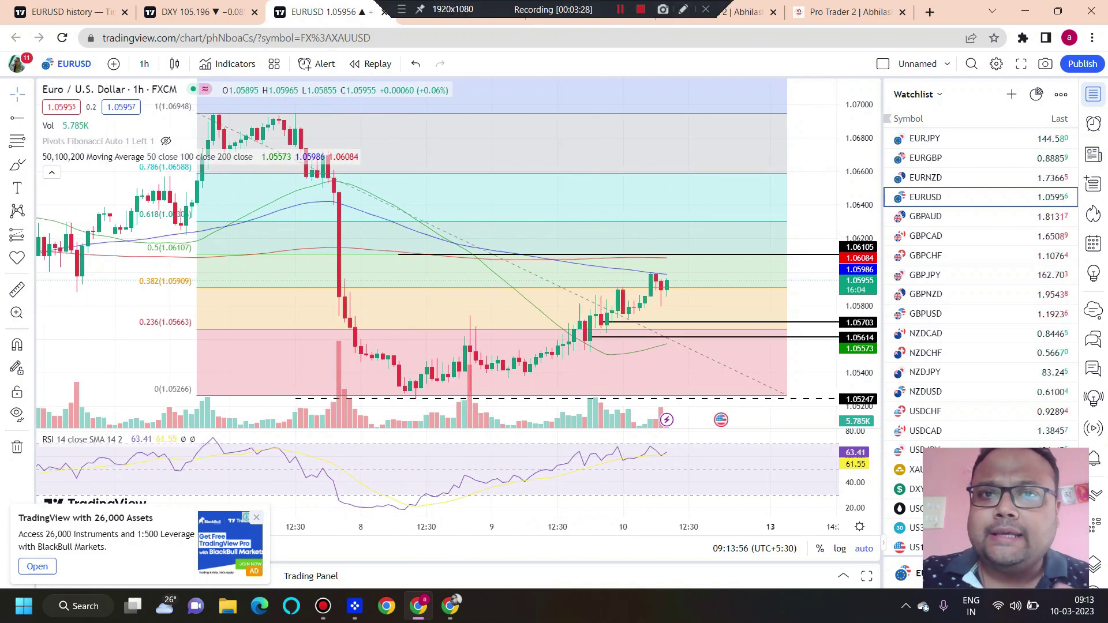
pyautogui.click(683, 9)
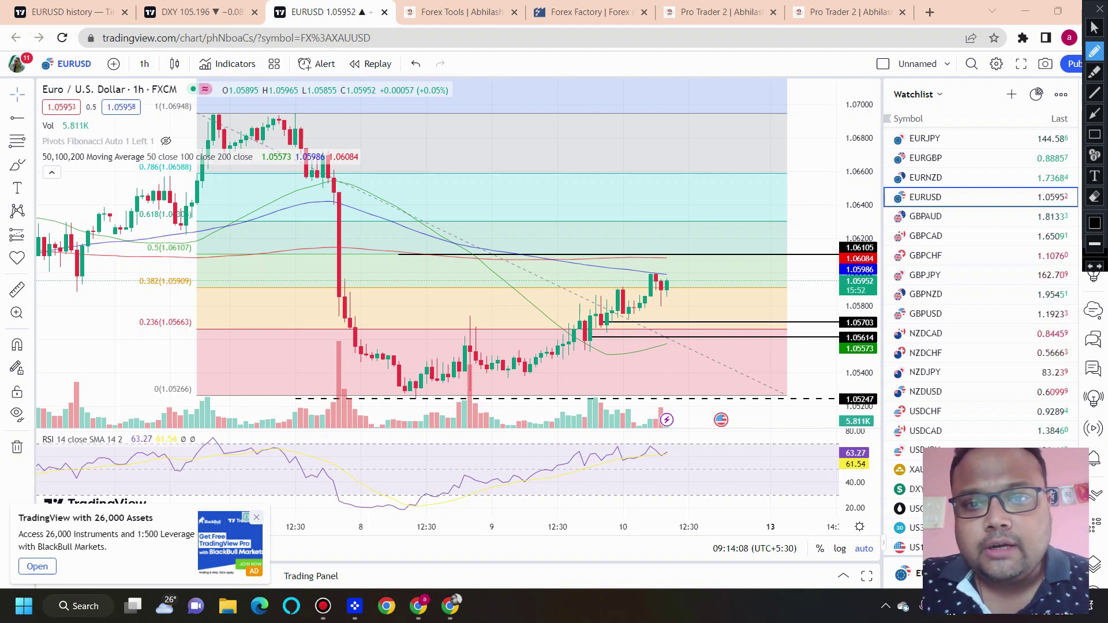
pyautogui.moveTo(527, 307); pyautogui.dragTo(572, 305)
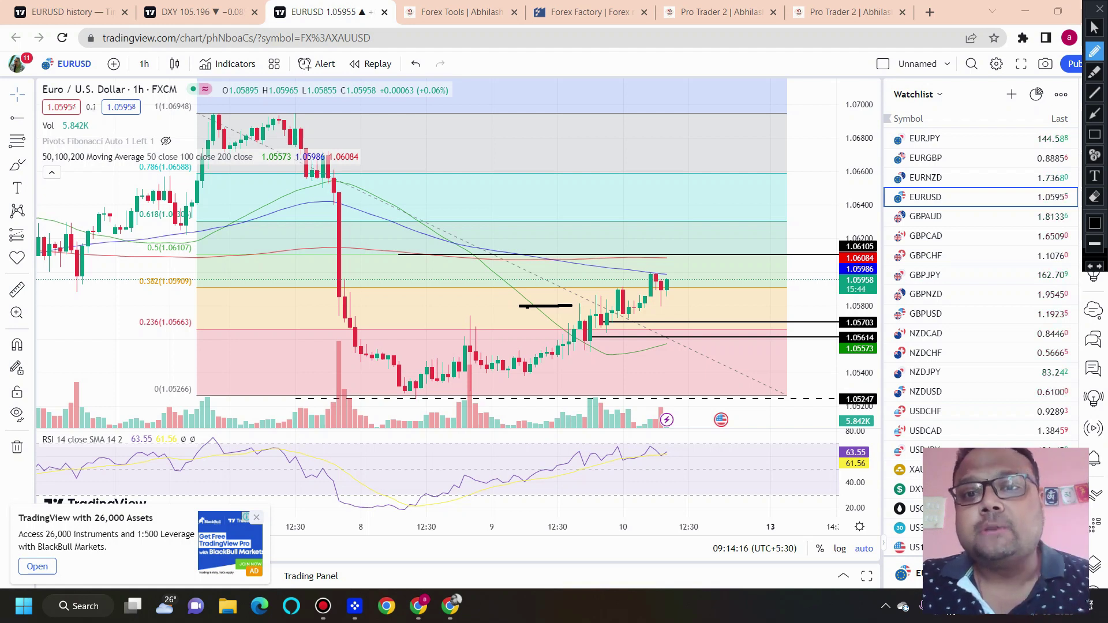
pyautogui.moveTo(588, 289)
pyautogui.mouseDown()
pyautogui.moveTo(613, 279)
pyautogui.moveTo(596, 279)
pyautogui.moveTo(585, 299)
pyautogui.moveTo(626, 305)
pyautogui.mouseUp()
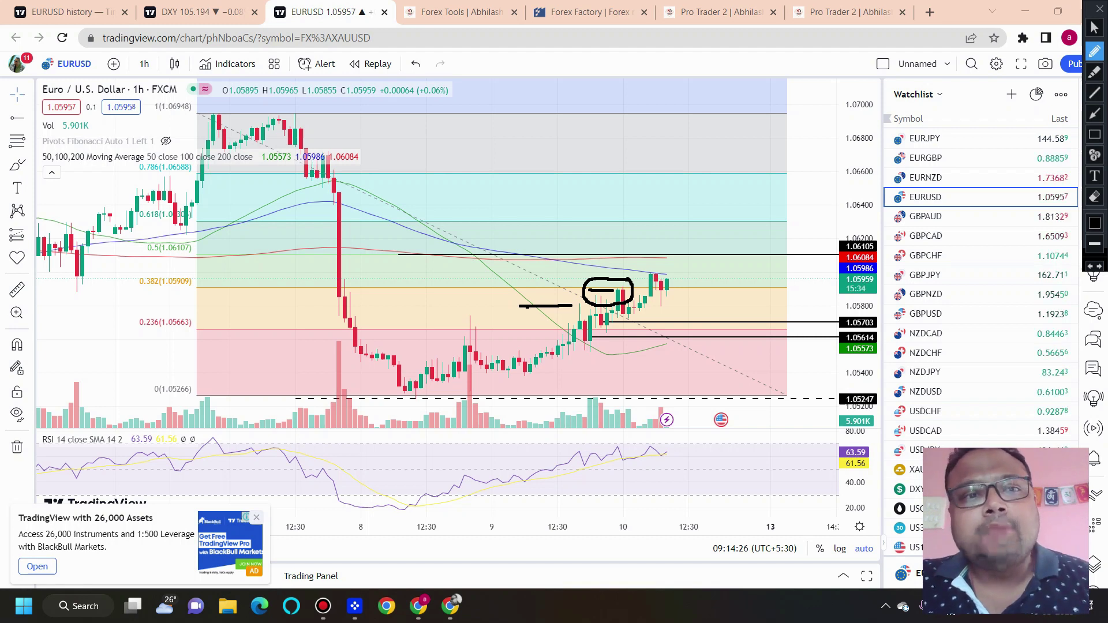
pyautogui.moveTo(297, 103)
pyautogui.mouseDown()
pyautogui.moveTo(571, 510)
pyautogui.moveTo(546, 119)
pyautogui.moveTo(136, 75)
pyautogui.mouseUp()
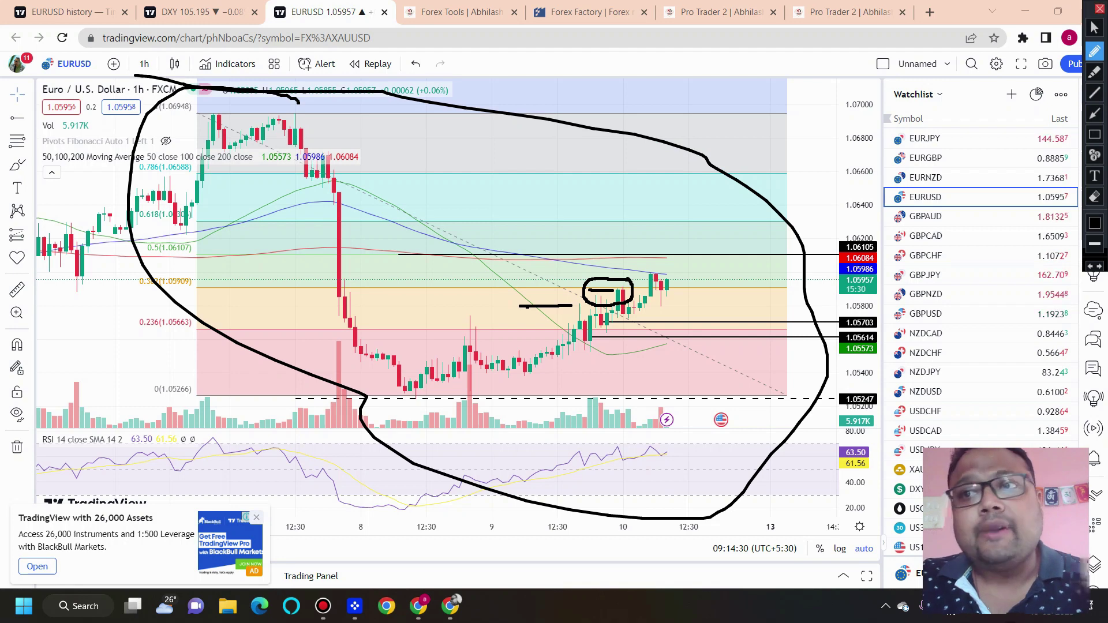
pyautogui.click(1099, 8)
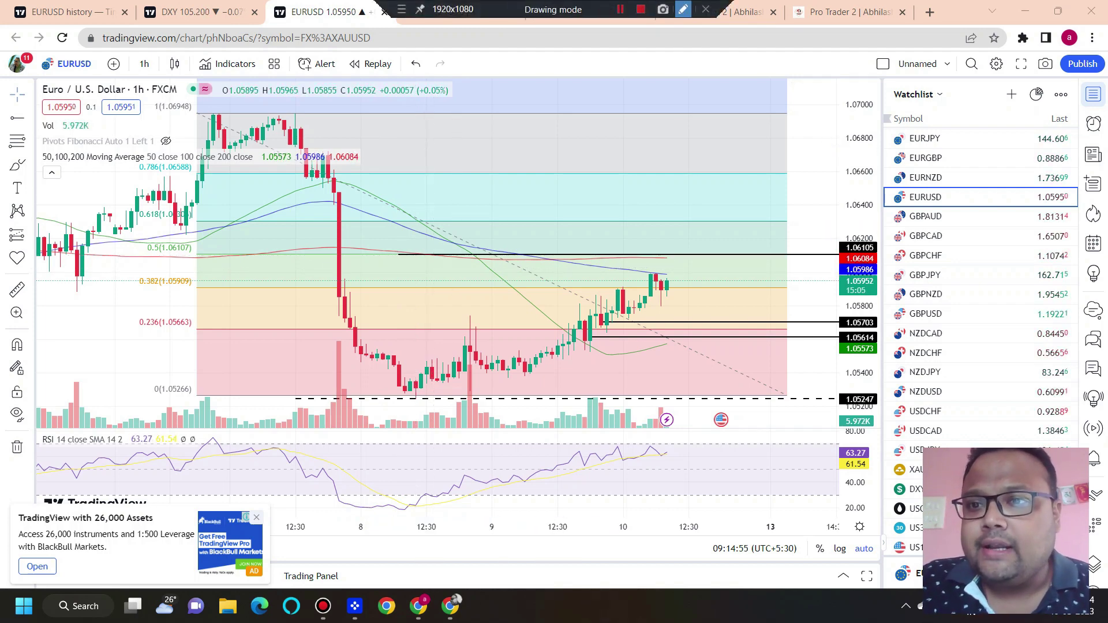
pyautogui.click(684, 9)
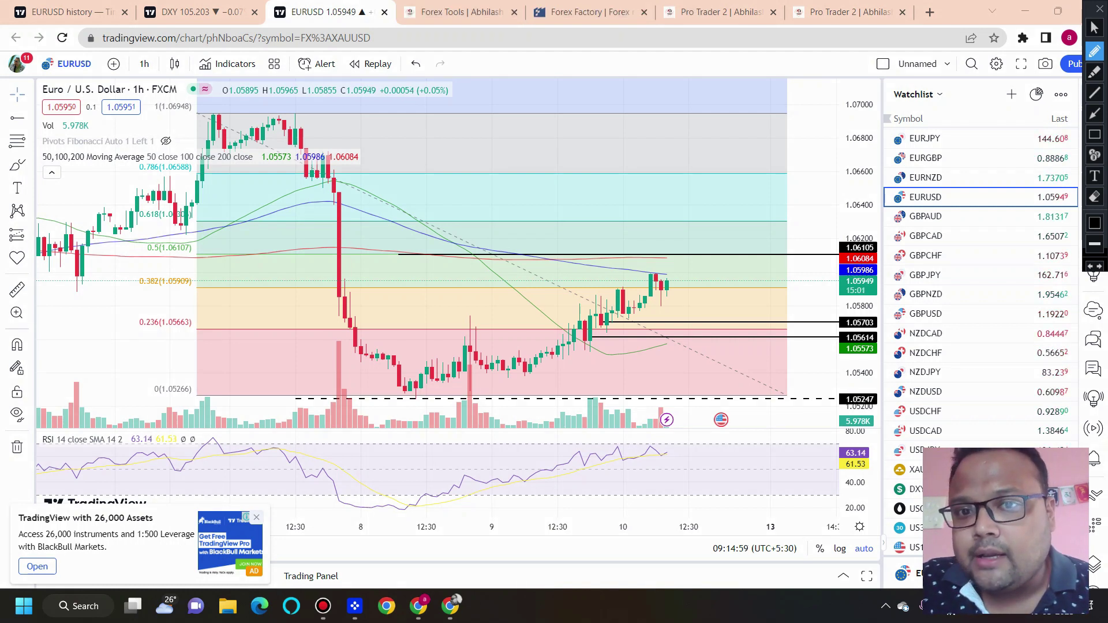
pyautogui.moveTo(605, 124); pyautogui.dragTo(619, 193)
pyautogui.click(641, 172)
pyautogui.moveTo(670, 115)
pyautogui.mouseDown()
pyautogui.moveTo(695, 157)
pyautogui.moveTo(663, 117)
pyautogui.moveTo(732, 182)
pyautogui.mouseUp()
pyautogui.moveTo(747, 114)
pyautogui.mouseDown()
pyautogui.moveTo(753, 160)
pyautogui.moveTo(768, 111)
pyautogui.mouseUp()
pyautogui.moveTo(652, 51)
pyautogui.mouseDown()
pyautogui.moveTo(799, 72)
pyautogui.moveTo(635, 252)
pyautogui.moveTo(831, 119)
pyautogui.moveTo(769, 57)
pyautogui.mouseUp()
pyautogui.moveTo(840, 120); pyautogui.dragTo(892, 108)
pyautogui.moveTo(922, 89)
pyautogui.mouseDown()
pyautogui.moveTo(927, 136)
pyautogui.moveTo(927, 94)
pyautogui.moveTo(986, 119)
pyautogui.mouseUp()
pyautogui.moveTo(997, 58)
pyautogui.mouseDown()
pyautogui.moveTo(1022, 38)
pyautogui.moveTo(1024, 92)
pyautogui.mouseUp()
pyautogui.moveTo(995, 99); pyautogui.dragTo(1037, 91)
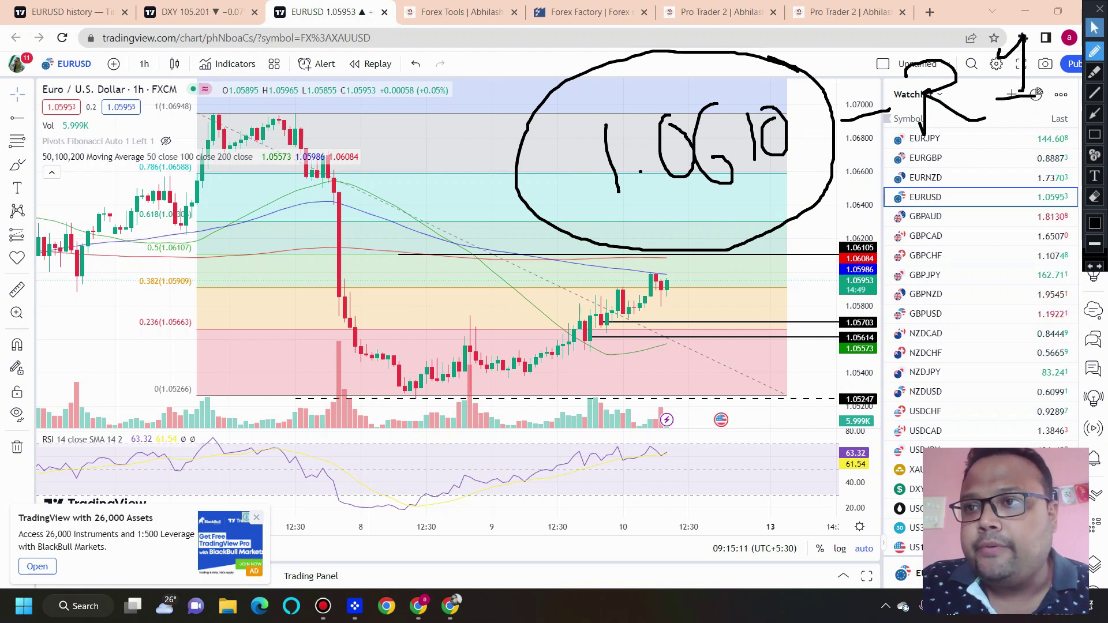
pyautogui.press('Escape')
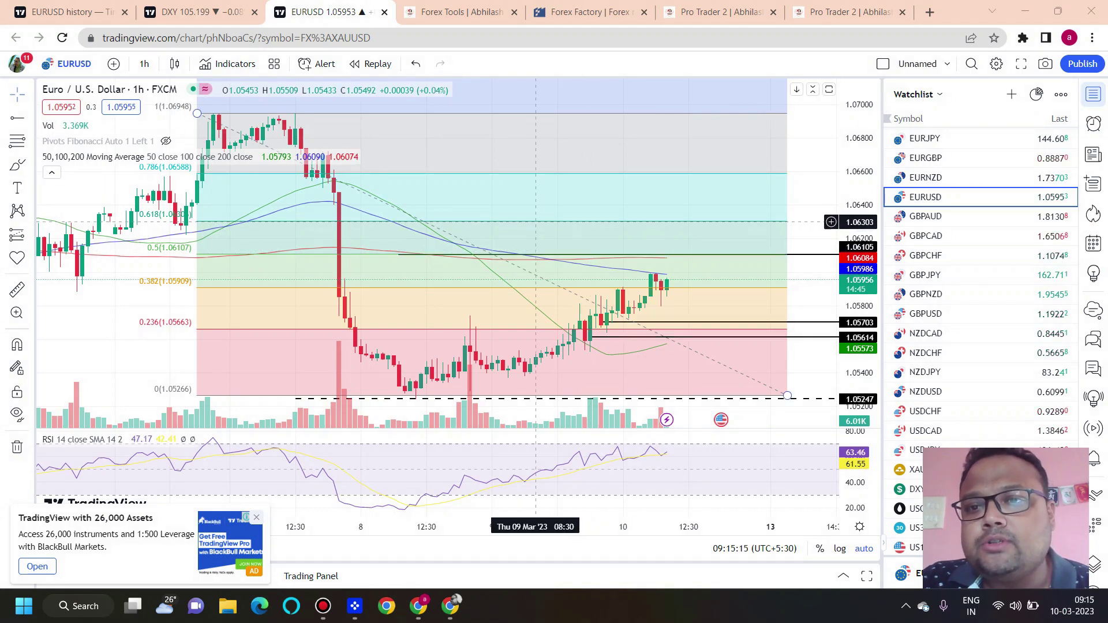
pyautogui.hotkey('ctrl', 'shift', 'p')
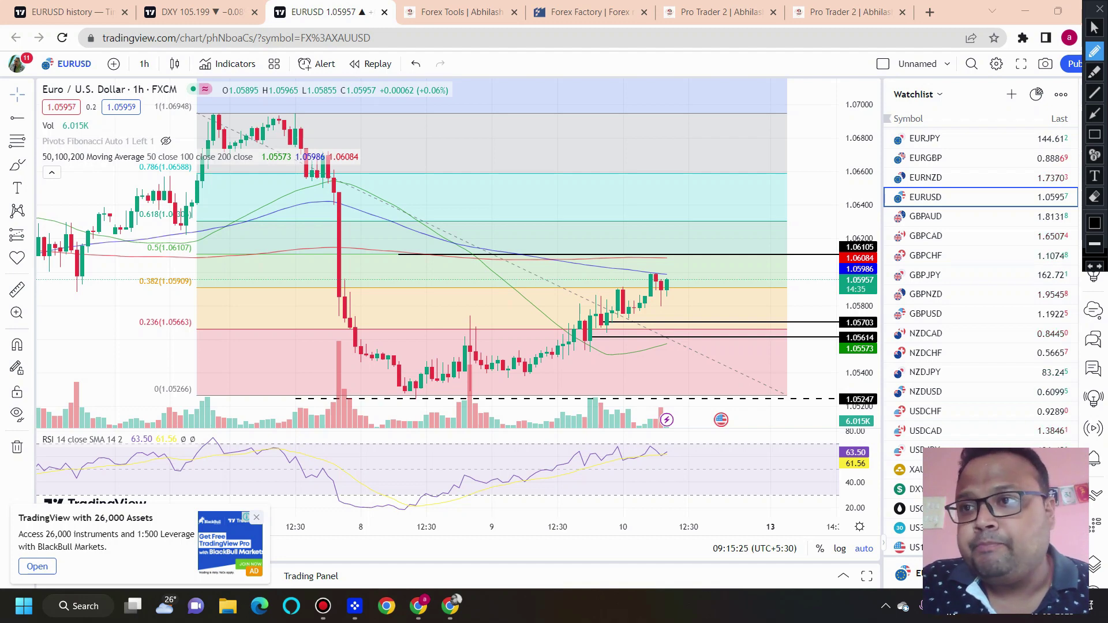
# - Zoom in and draw the Fib retracement from the 1.05243 low to the 1.05993 high
pyautogui.scroll(3, 409, 318)
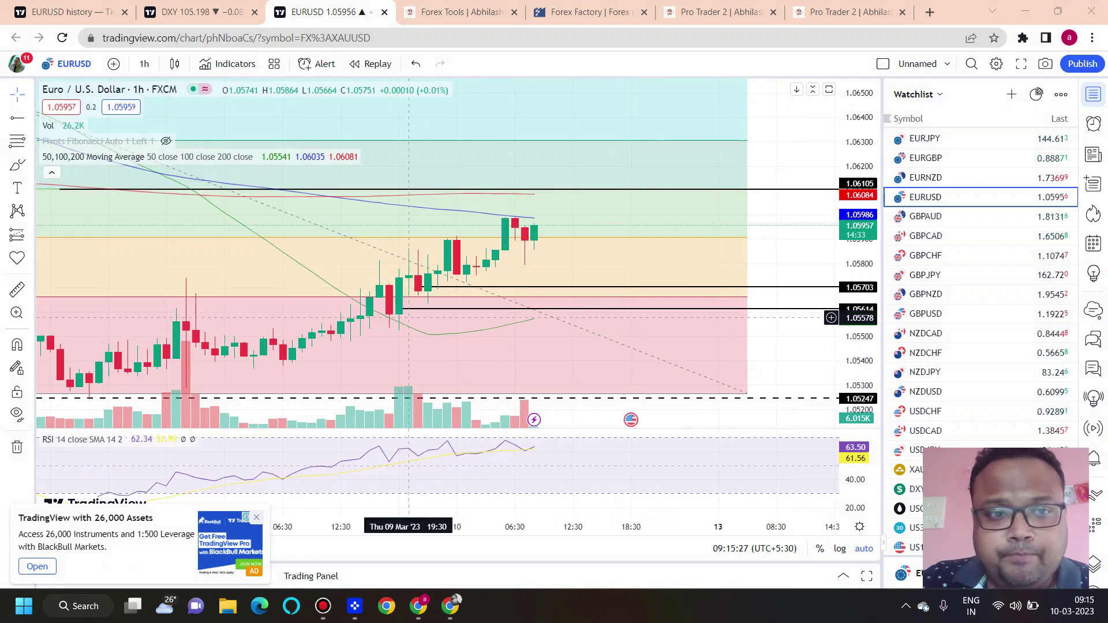
pyautogui.scroll(2, 335, 317)
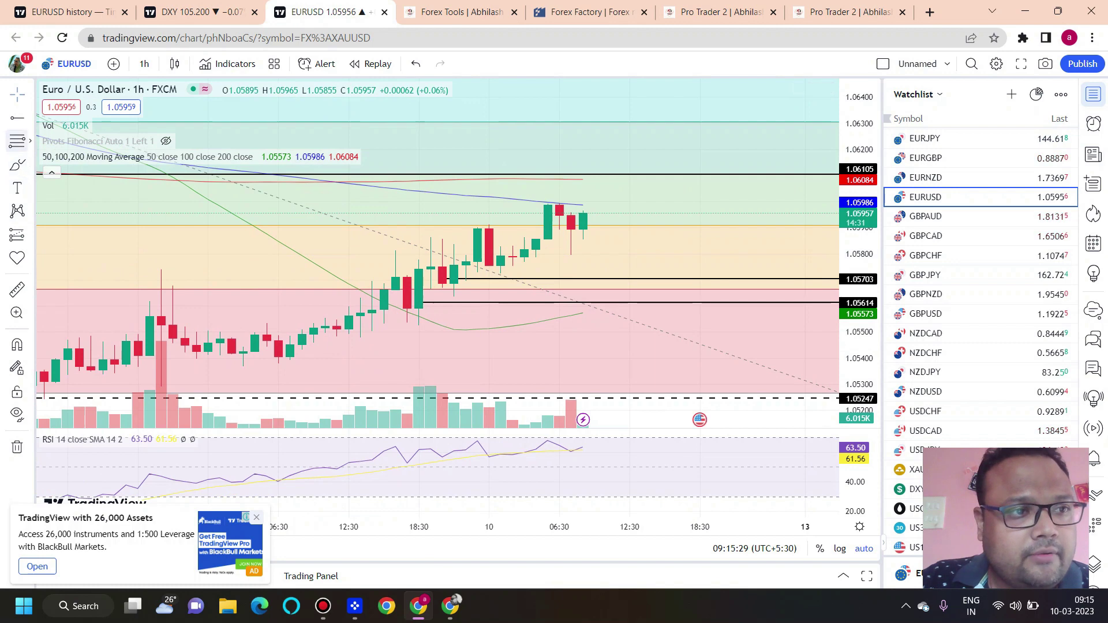
pyautogui.moveTo(76, 398); pyautogui.dragTo(102, 399)
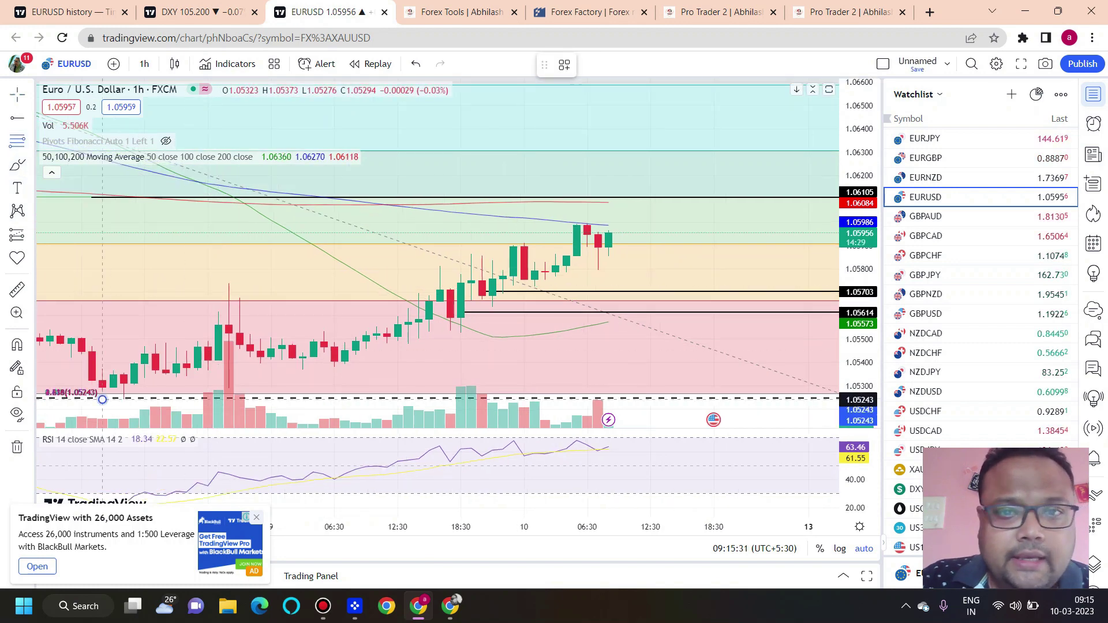
pyautogui.click(714, 224)
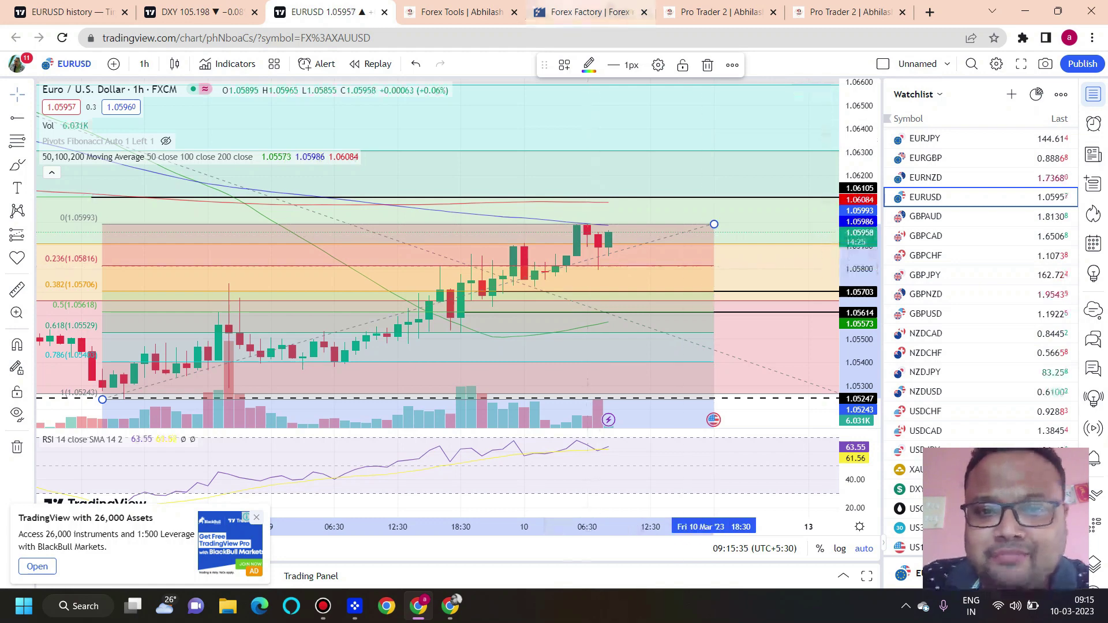
# - Turn on drawing mode, underline support near 1.05703, and write the 1.0580 upper target
pyautogui.click(683, 9)
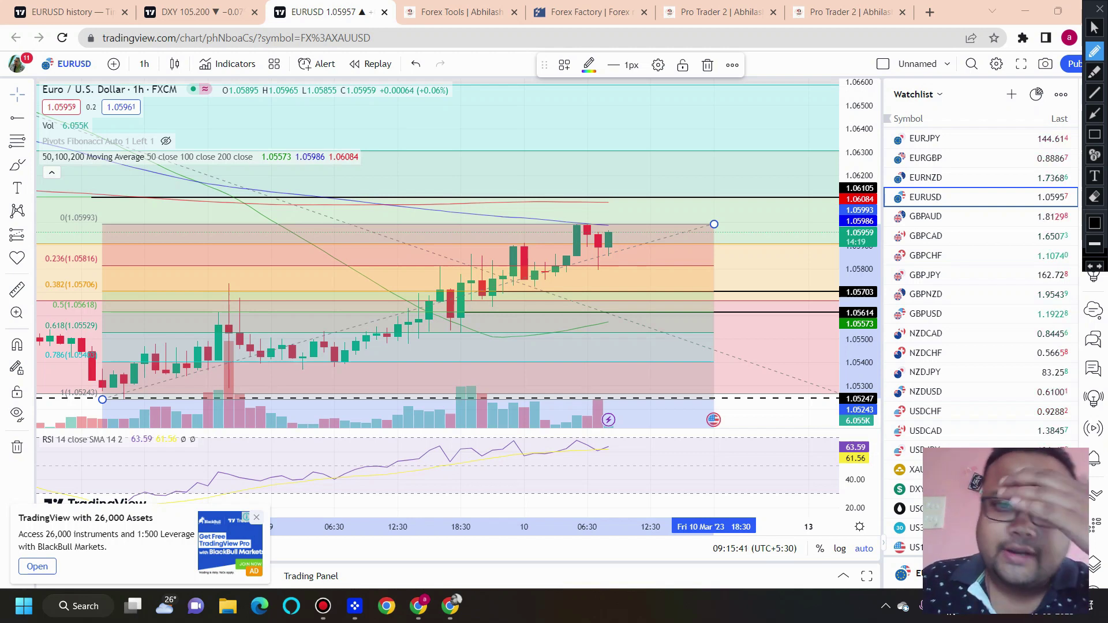
pyautogui.moveTo(559, 267); pyautogui.dragTo(613, 267)
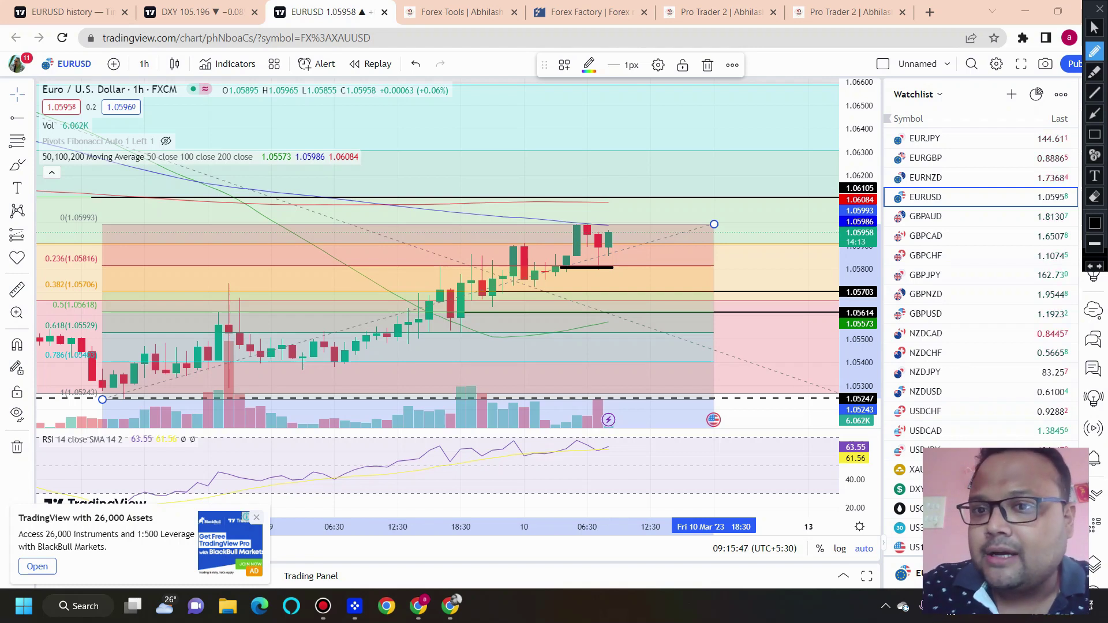
pyautogui.moveTo(504, 293); pyautogui.dragTo(636, 292)
pyautogui.moveTo(735, 236); pyautogui.dragTo(733, 266)
pyautogui.click(751, 261)
pyautogui.moveTo(770, 224); pyautogui.dragTo(769, 225)
pyautogui.moveTo(775, 222)
pyautogui.mouseDown()
pyautogui.moveTo(786, 218)
pyautogui.moveTo(775, 247)
pyautogui.moveTo(810, 212)
pyautogui.mouseUp()
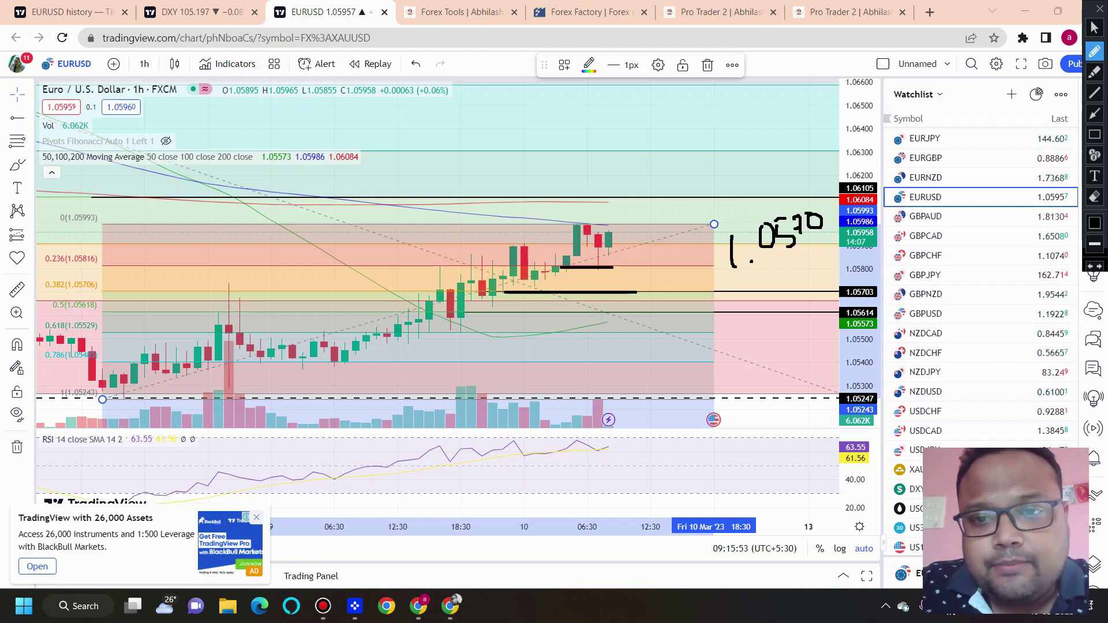
# - Draw a support line near 1.05614, write and circle 1.0561, and circle the upper target
pyautogui.moveTo(464, 310)
pyautogui.mouseDown()
pyautogui.moveTo(654, 307)
pyautogui.moveTo(662, 385)
pyautogui.mouseUp()
pyautogui.click(681, 379)
pyautogui.moveTo(707, 346)
pyautogui.mouseDown()
pyautogui.moveTo(697, 365)
pyautogui.moveTo(708, 347)
pyautogui.moveTo(730, 349)
pyautogui.moveTo(732, 381)
pyautogui.mouseUp()
pyautogui.moveTo(770, 346)
pyautogui.mouseDown()
pyautogui.moveTo(773, 396)
pyautogui.moveTo(758, 380)
pyautogui.mouseUp()
pyautogui.moveTo(792, 346); pyautogui.dragTo(796, 386)
pyautogui.moveTo(814, 327)
pyautogui.mouseDown()
pyautogui.moveTo(670, 303)
pyautogui.moveTo(788, 462)
pyautogui.moveTo(794, 290)
pyautogui.mouseUp()
pyautogui.moveTo(803, 173)
pyautogui.mouseDown()
pyautogui.moveTo(699, 194)
pyautogui.moveTo(795, 312)
pyautogui.moveTo(820, 171)
pyautogui.moveTo(789, 164)
pyautogui.mouseUp()
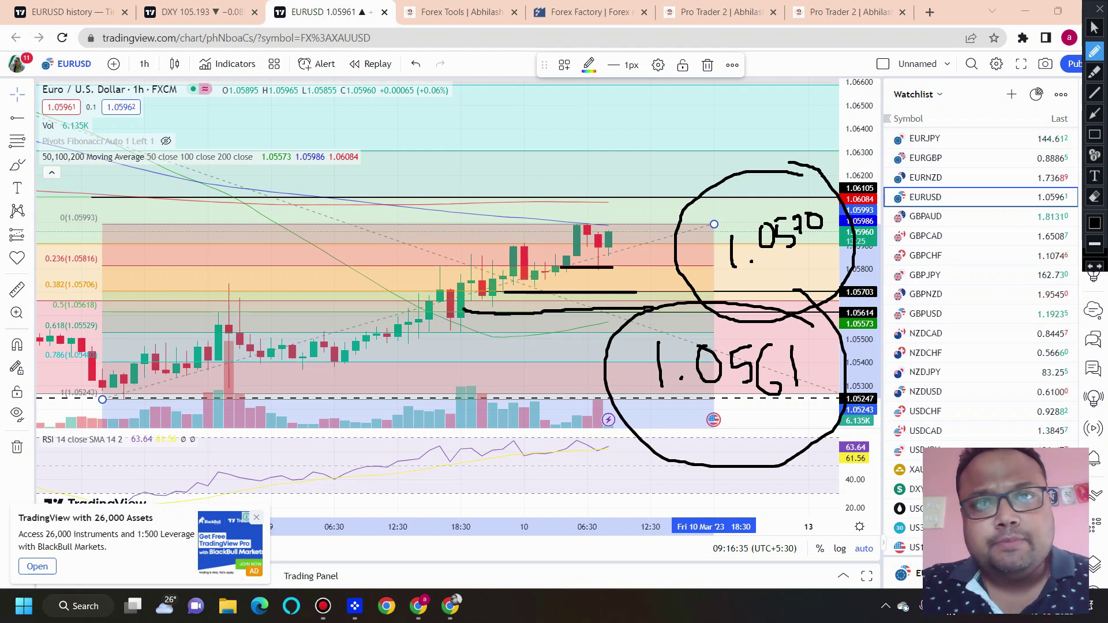
# - Clear the handwritten annotations and switch the EURUSD chart to the 4-hour timeframe
pyautogui.click(1095, 27)
pyautogui.scroll(-5, 273, 337)
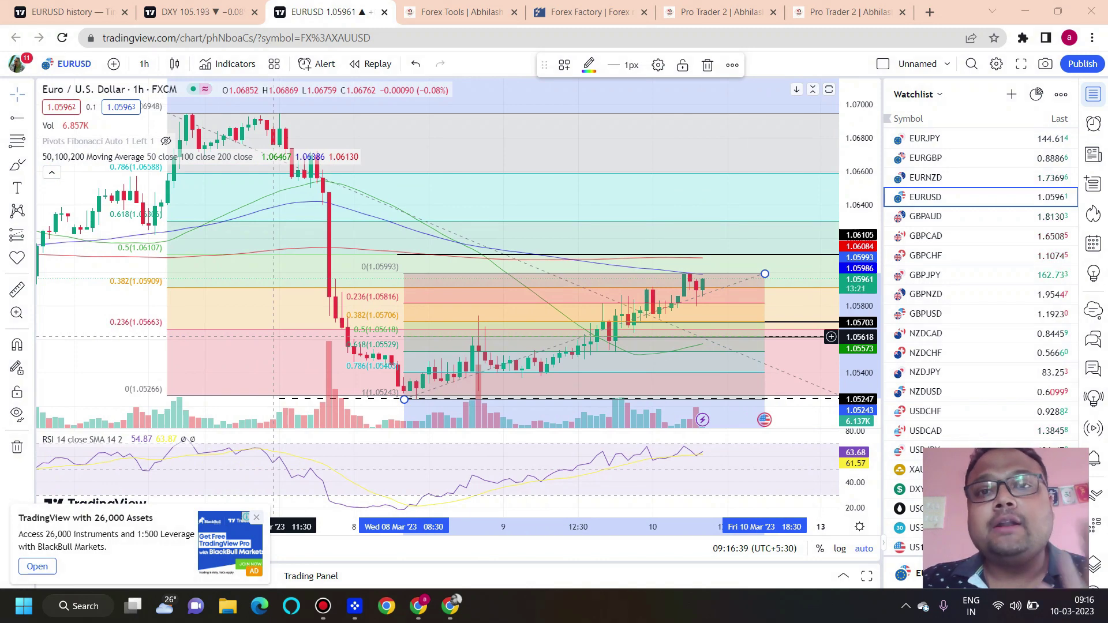
pyautogui.scroll(-3, 273, 337)
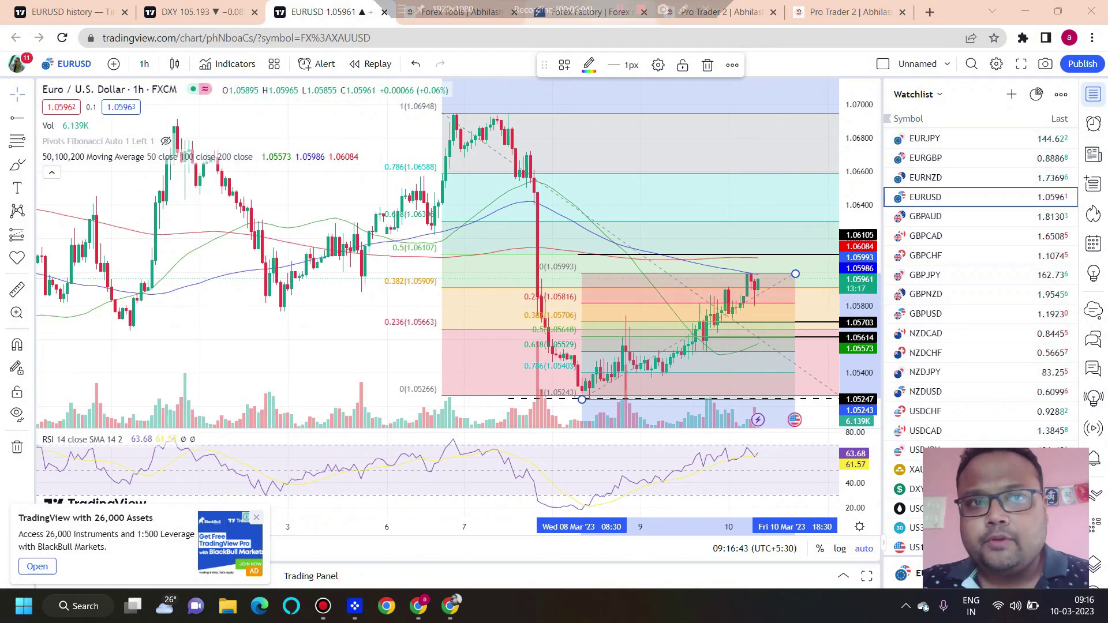
pyautogui.click(145, 63)
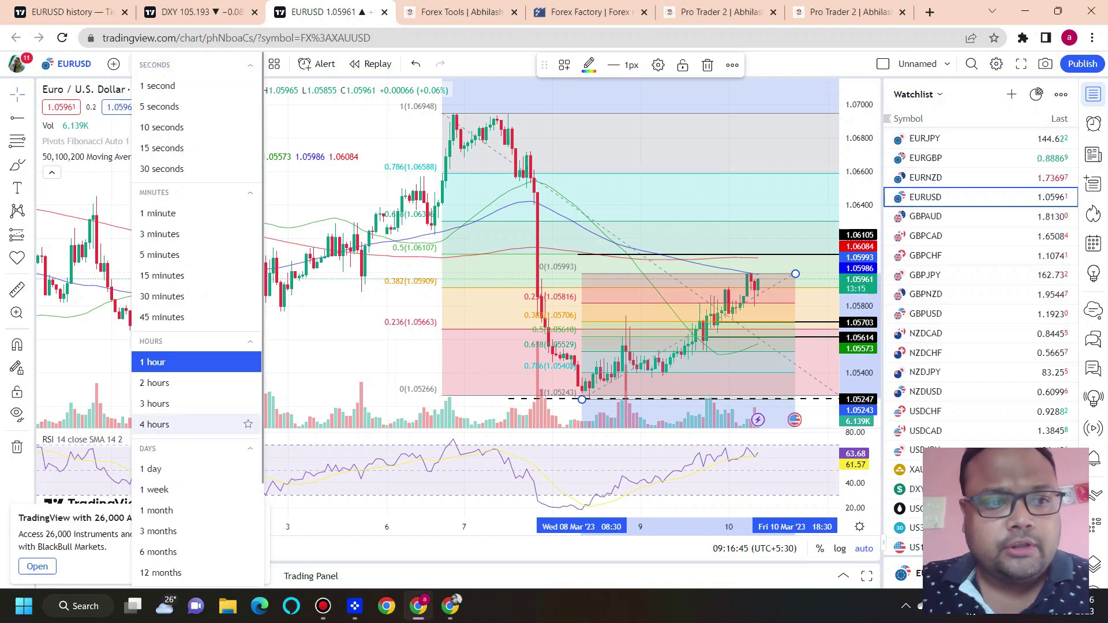
pyautogui.click(154, 425)
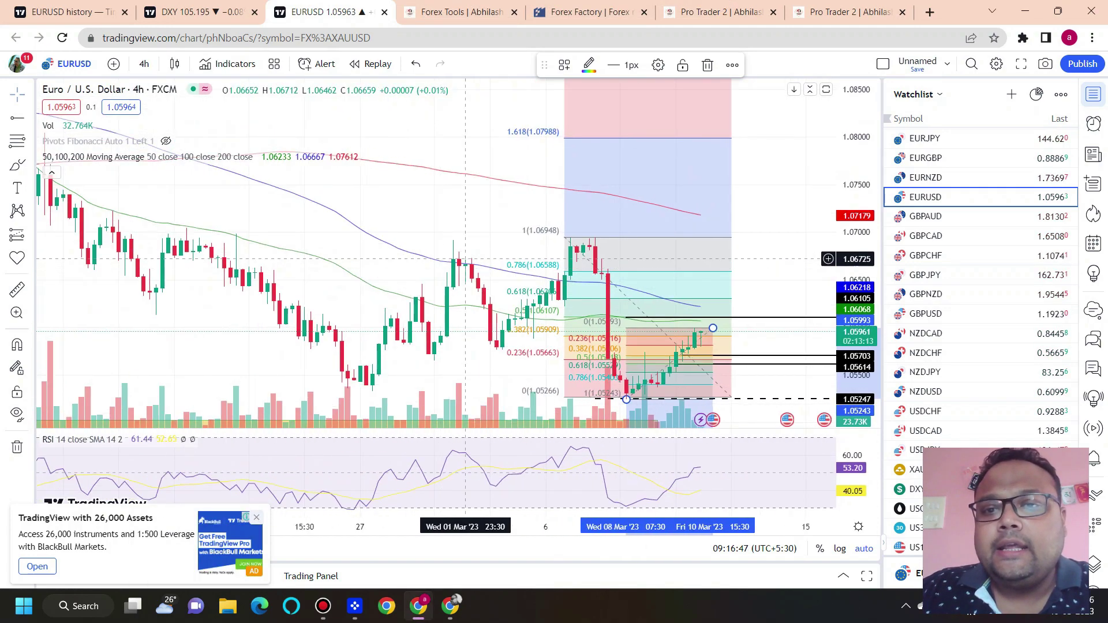
pyautogui.scroll(-3, 447, 265)
# - Handwrite the 1.0500 target and the 1.0480 level on the 4-hour chart
pyautogui.moveTo(406, 139); pyautogui.dragTo(420, 215)
pyautogui.click(442, 185)
pyautogui.moveTo(461, 137); pyautogui.dragTo(501, 137)
pyautogui.moveTo(483, 142)
pyautogui.mouseDown()
pyautogui.moveTo(495, 174)
pyautogui.moveTo(504, 145)
pyautogui.moveTo(543, 143)
pyautogui.mouseUp()
pyautogui.moveTo(489, 207); pyautogui.dragTo(500, 246)
pyautogui.click(520, 238)
pyautogui.moveTo(539, 197)
pyautogui.mouseDown()
pyautogui.moveTo(553, 226)
pyautogui.moveTo(541, 240)
pyautogui.mouseUp()
pyautogui.moveTo(571, 202)
pyautogui.mouseDown()
pyautogui.moveTo(561, 204)
pyautogui.moveTo(589, 213)
pyautogui.mouseUp()
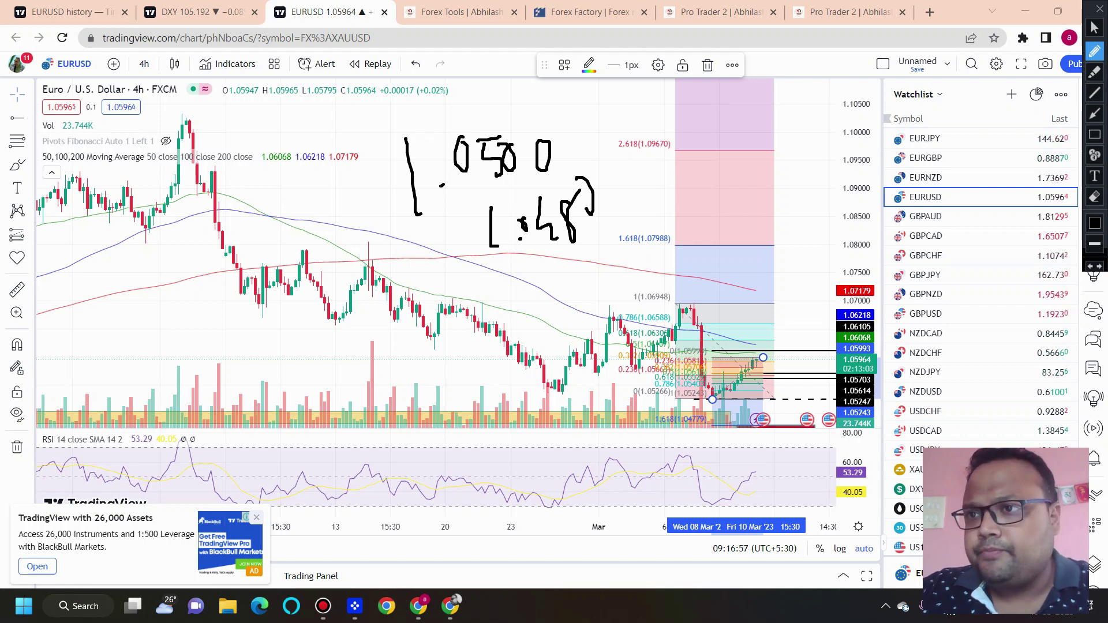
# - Clear the handwritten ink with Escape and zoom out on the chart
pyautogui.press('Escape')
pyautogui.scroll(-5, 433, 260)
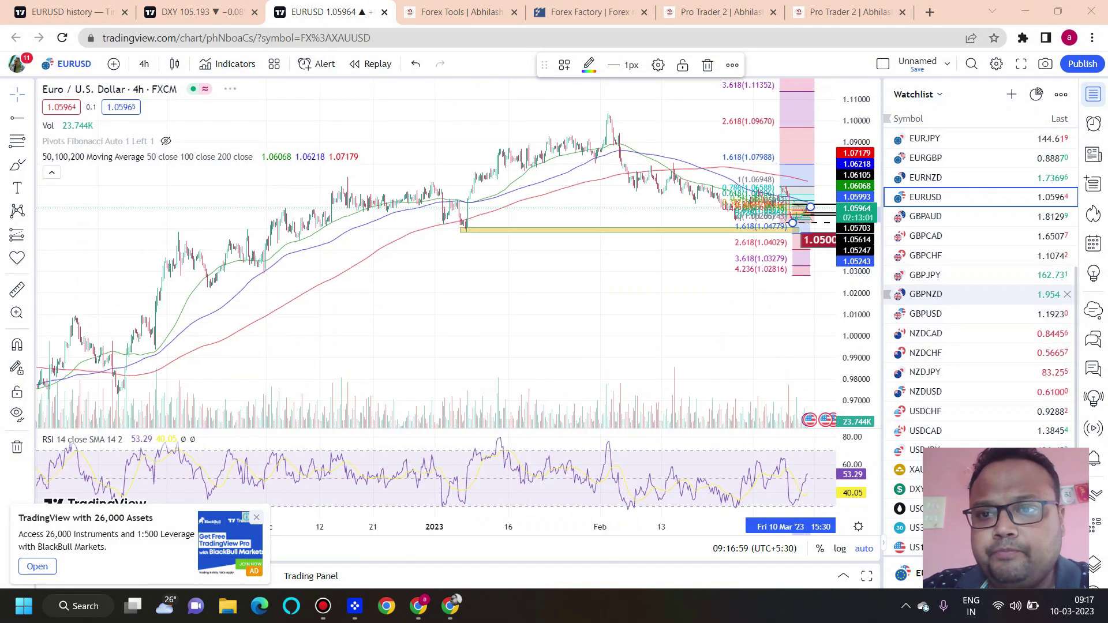
pyautogui.scroll(5, 740, 316)
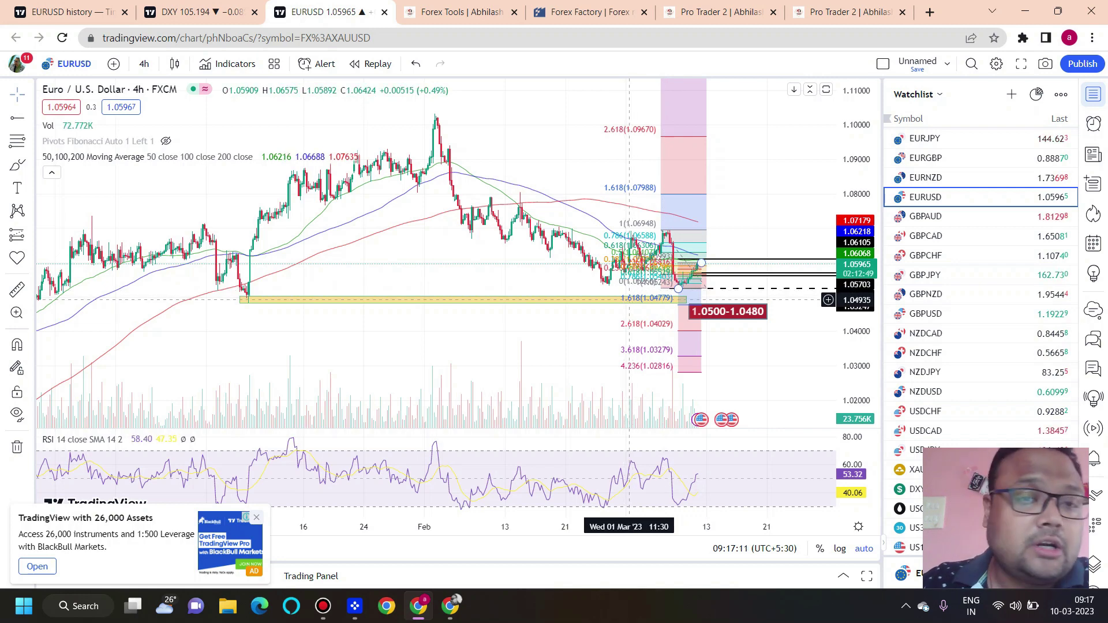
pyautogui.scroll(3, 540, 238)
# - Zoom in, turn on the screen pen, and draw a line at the 1.06948 swing high
pyautogui.scroll(2, 540, 238)
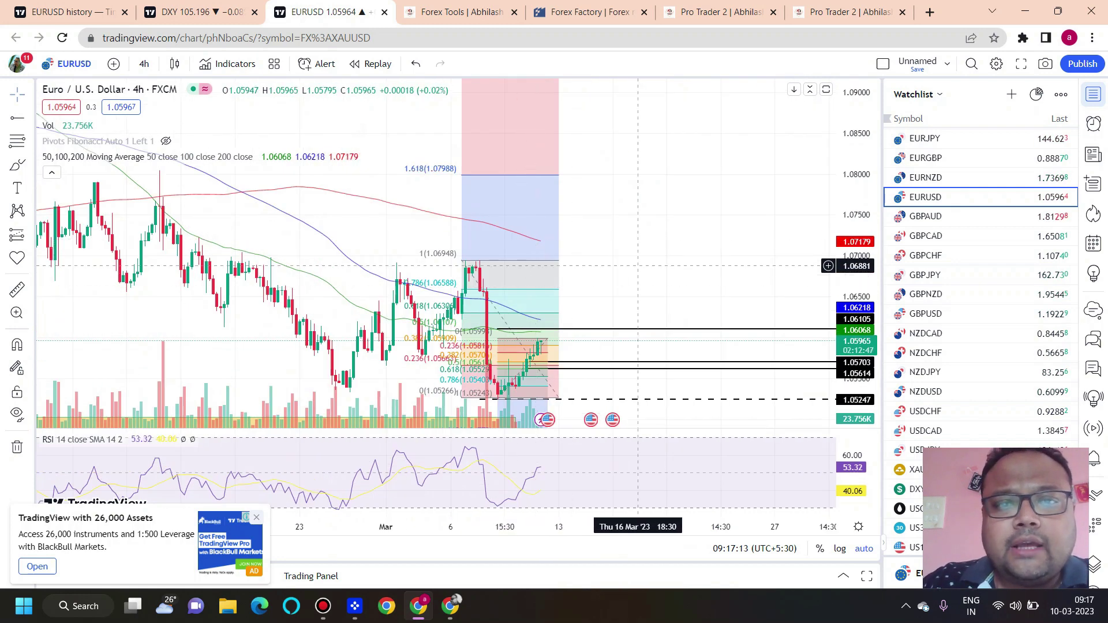
pyautogui.scroll(2, 664, 257)
pyautogui.scroll(2, 694, 264)
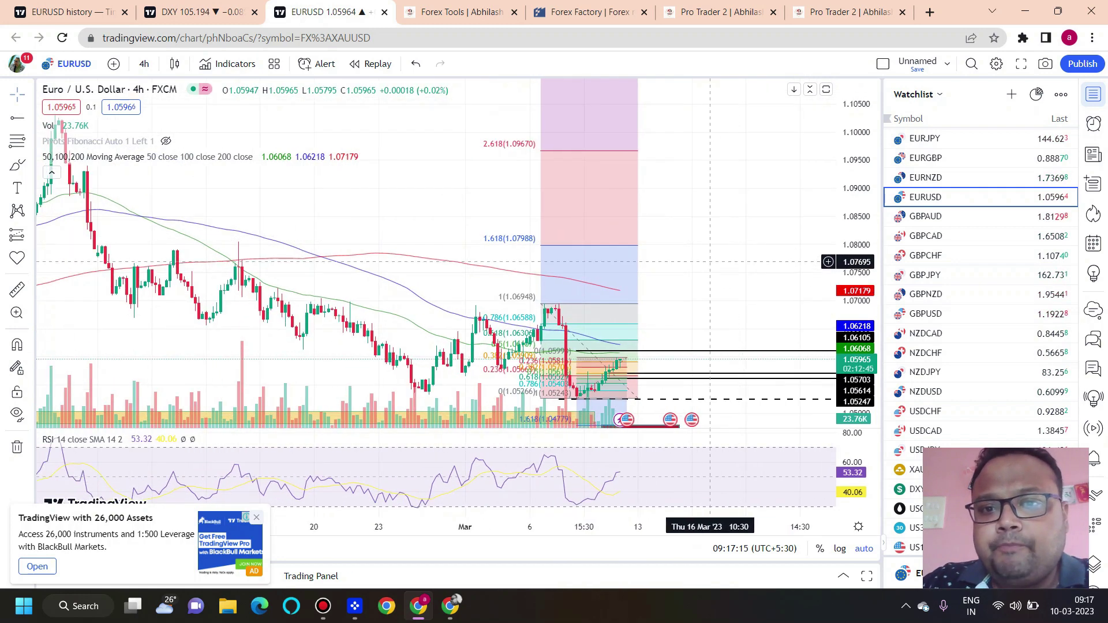
pyautogui.moveTo(530, 253); pyautogui.dragTo(609, 254)
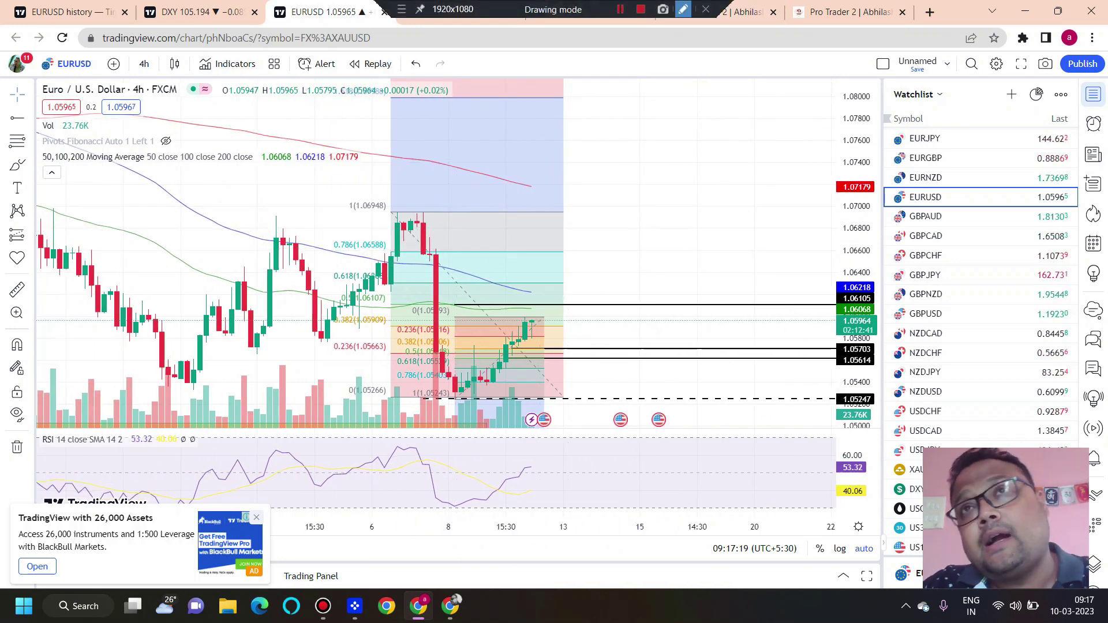
pyautogui.click(683, 9)
pyautogui.moveTo(396, 214); pyautogui.dragTo(644, 212)
# - Handwrite the 1.0700 resistance target above the chart and circle it
pyautogui.moveTo(668, 122); pyautogui.dragTo(669, 203)
pyautogui.click(711, 188)
pyautogui.moveTo(752, 114); pyautogui.dragTo(821, 138)
pyautogui.moveTo(791, 122); pyautogui.dragTo(877, 82)
pyautogui.moveTo(898, 25)
pyautogui.mouseDown()
pyautogui.moveTo(768, 3)
pyautogui.moveTo(1003, 286)
pyautogui.moveTo(831, 2)
pyautogui.mouseUp()
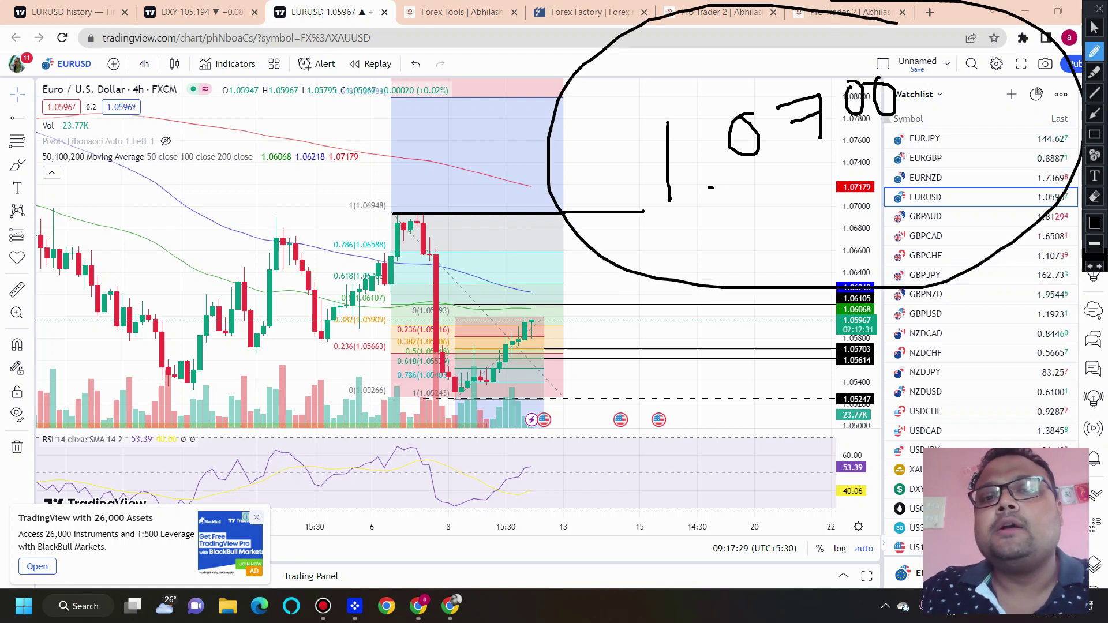